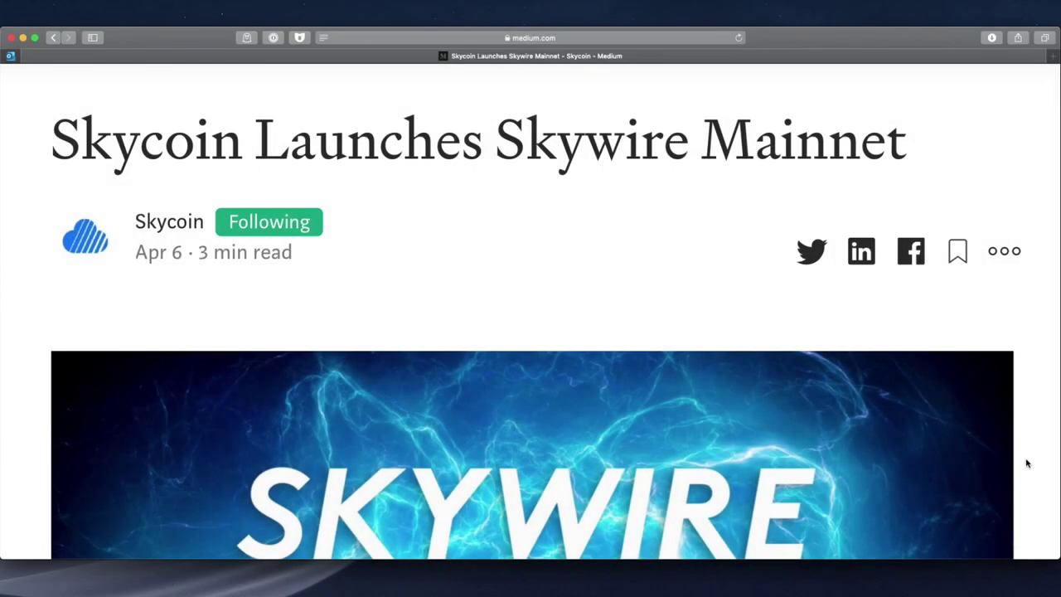
Step: Scroll down through the Skycoin Launches Skywire Mainnet article on Medium
scroll(1027, 463, down, 5)
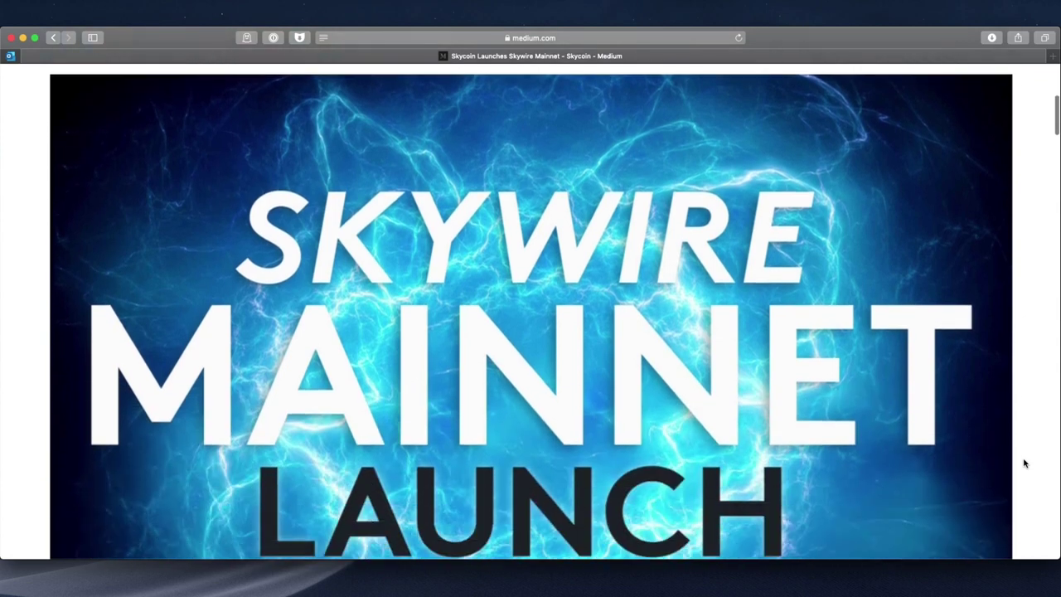
scroll(1025, 463, down, 7)
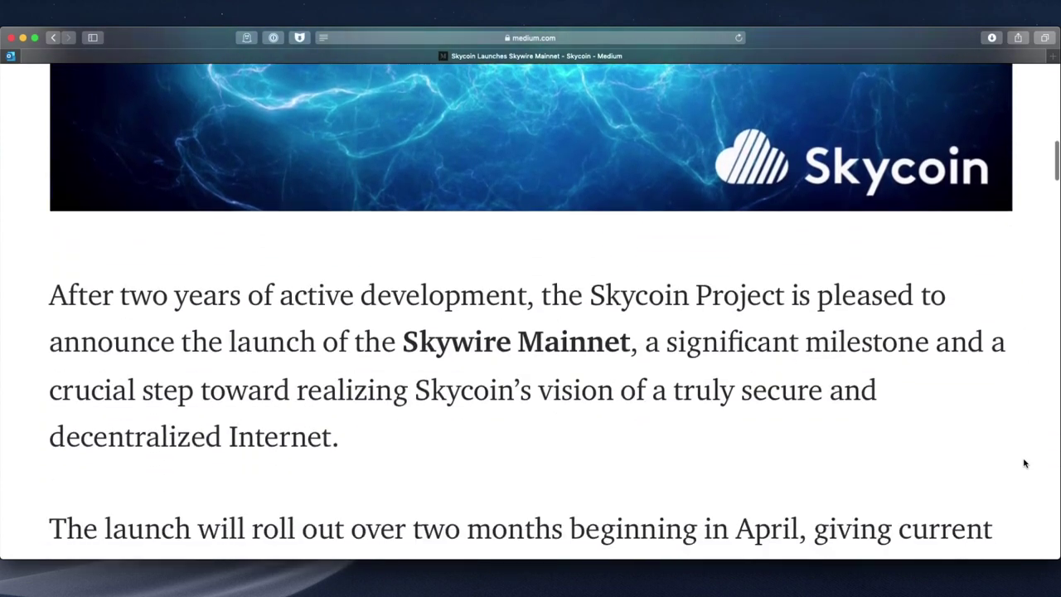
scroll(1025, 463, down, 8)
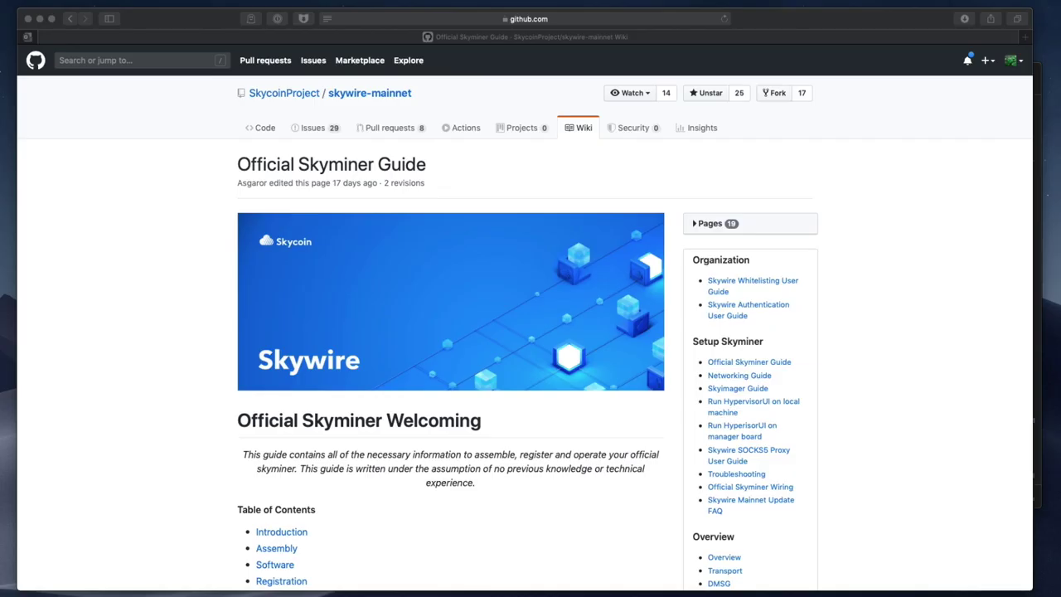
Step: Scroll the Official Skyminer Guide wiki and jump to its Software section via the Table of Contents
click(793, 191)
scroll(793, 191, down, 2)
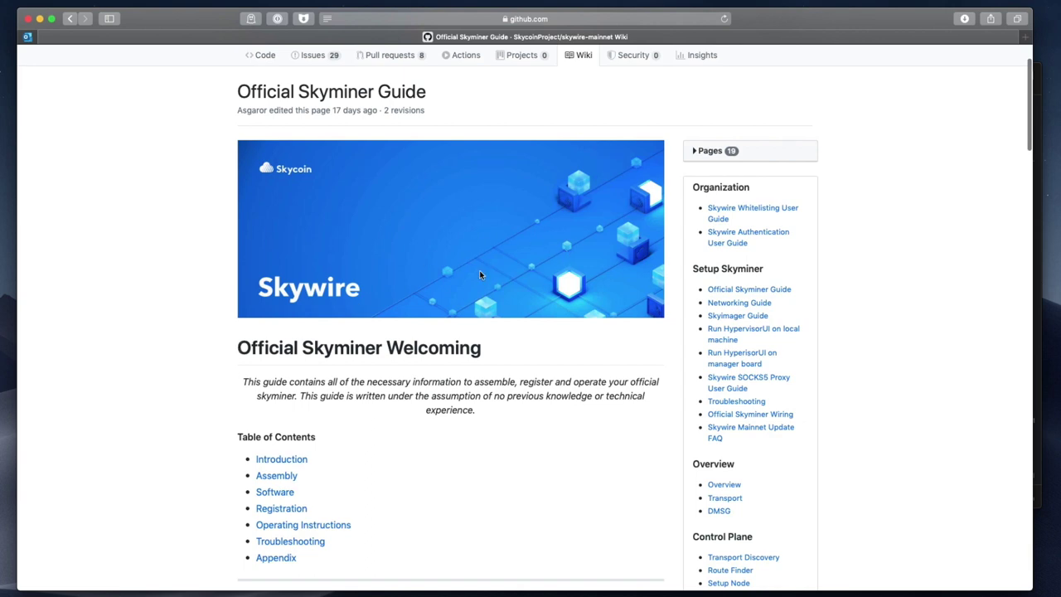
scroll(502, 277, down, 5)
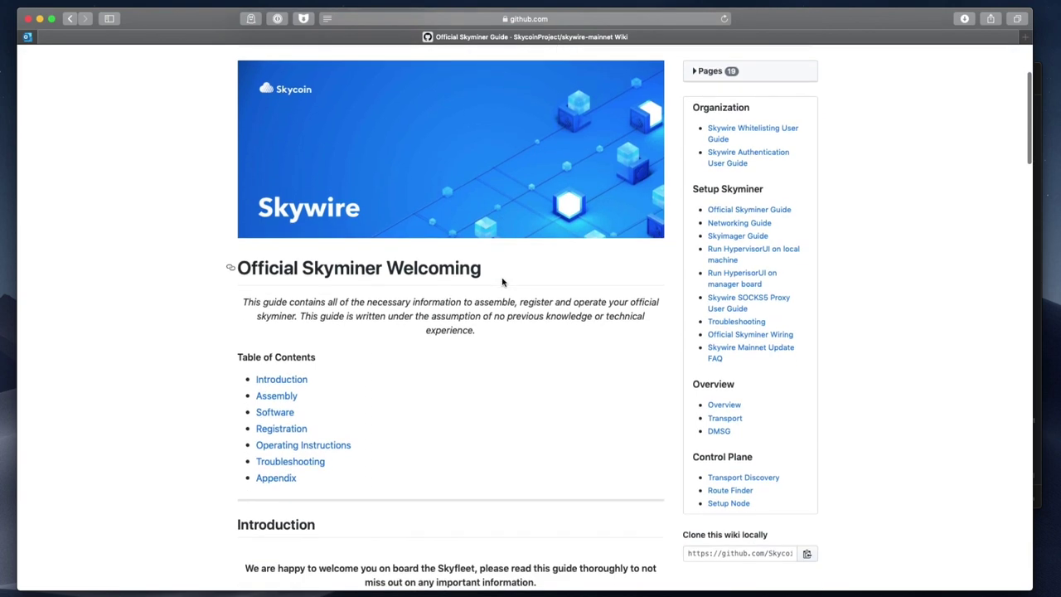
scroll(501, 281, down, 4)
scroll(503, 280, up, 5)
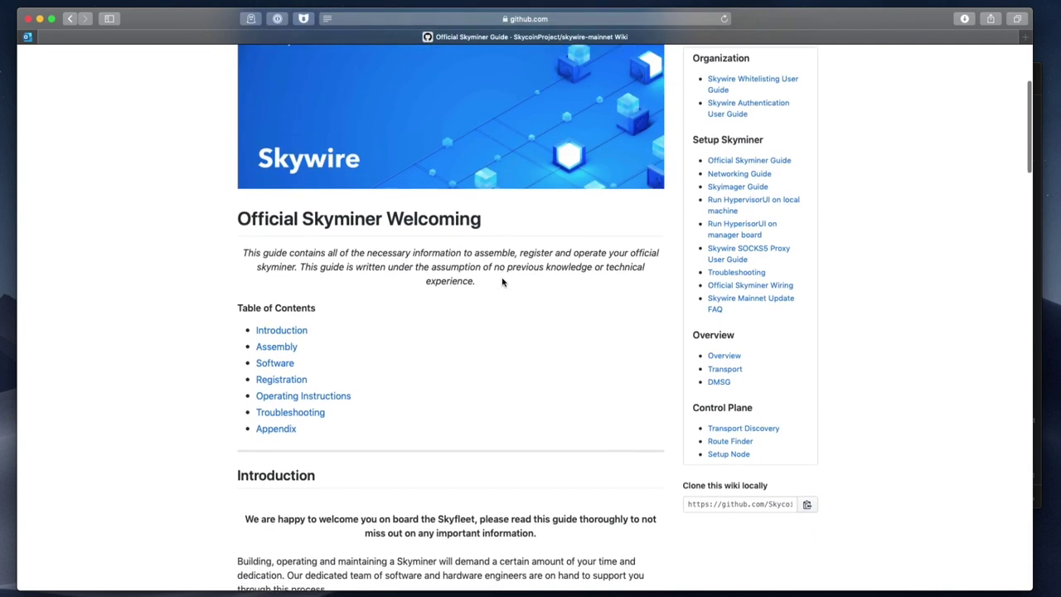
scroll(502, 279, up, 2)
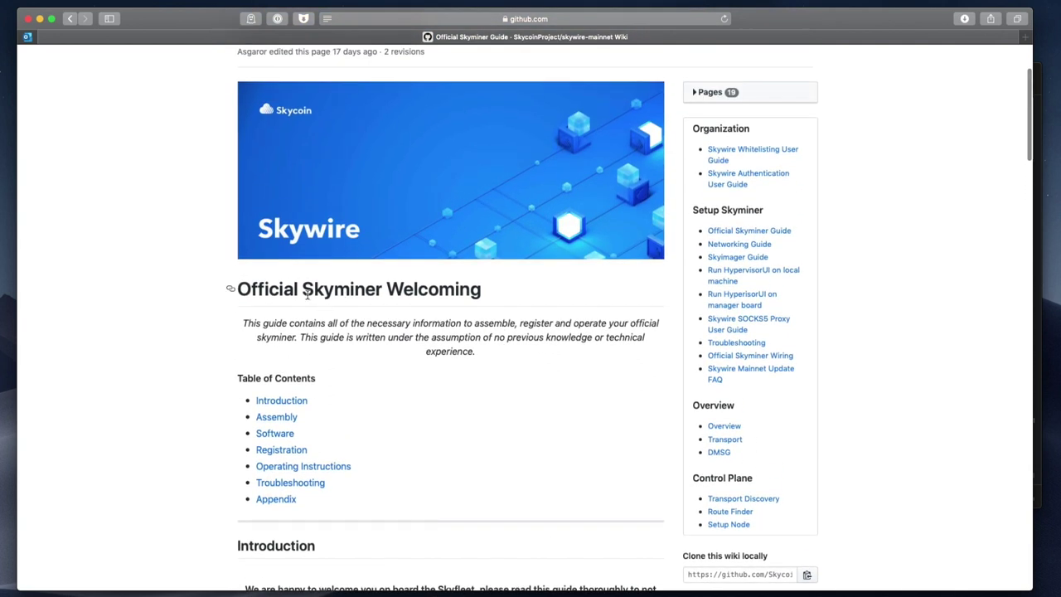
scroll(334, 241, up, 5)
scroll(457, 366, down, 9)
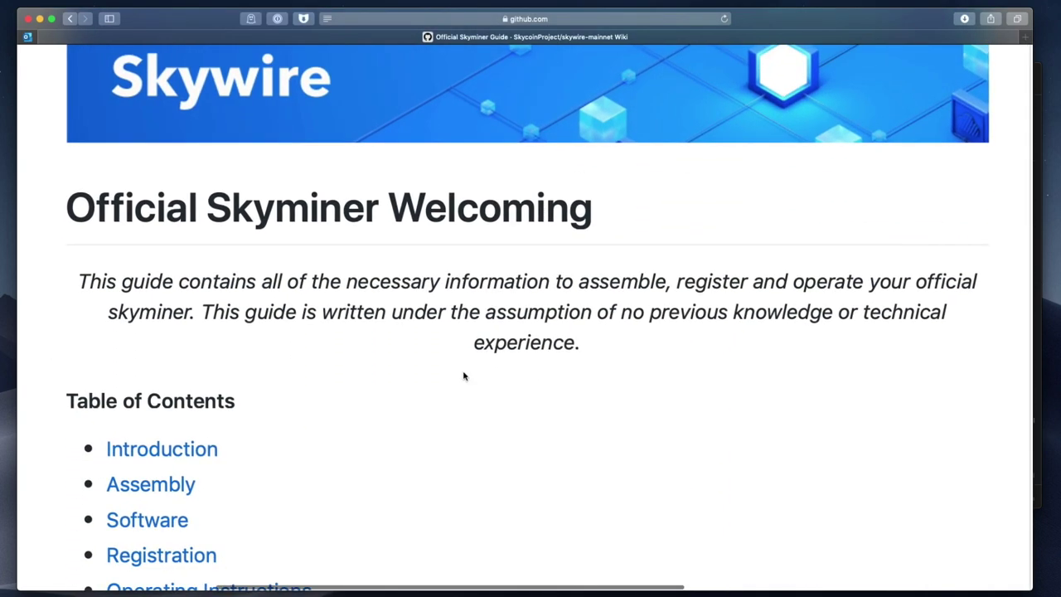
scroll(463, 372, down, 6)
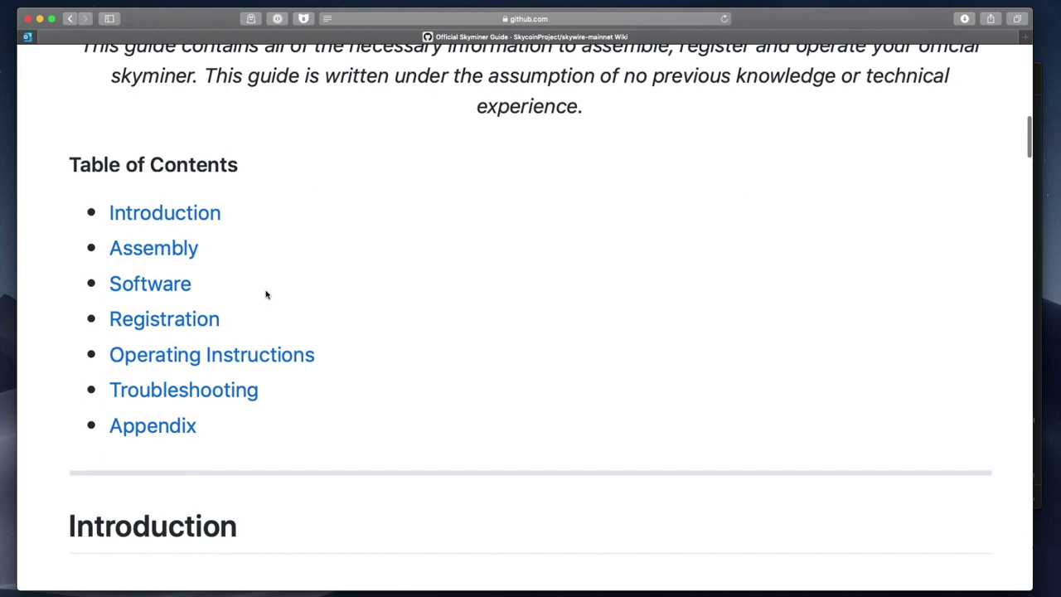
click(192, 289)
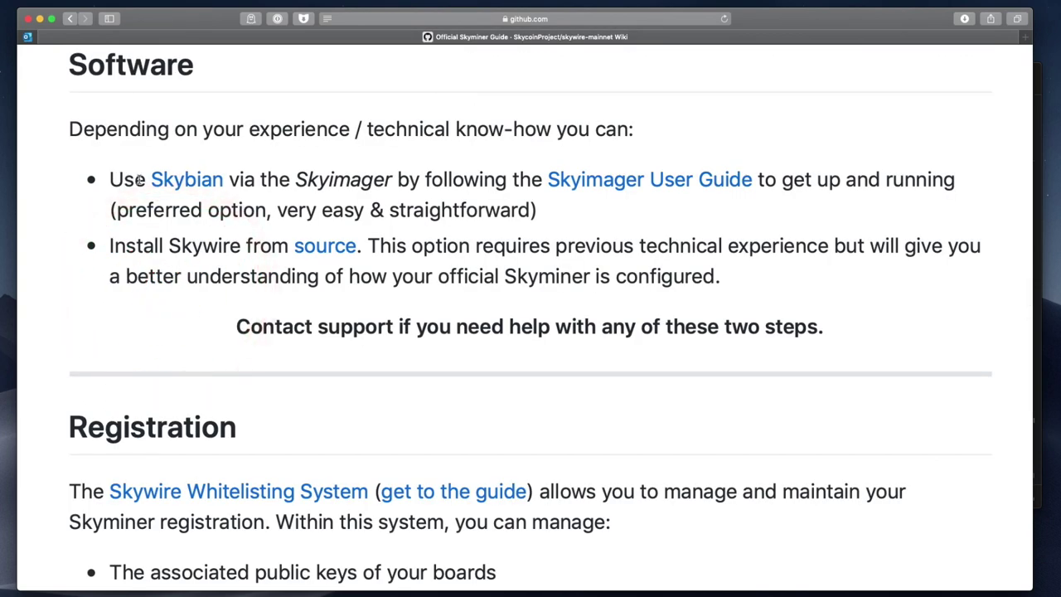
Step: Highlight the Skyimager recommendation text, then open the Skyimager User Guide page
drag(297, 180, 398, 181)
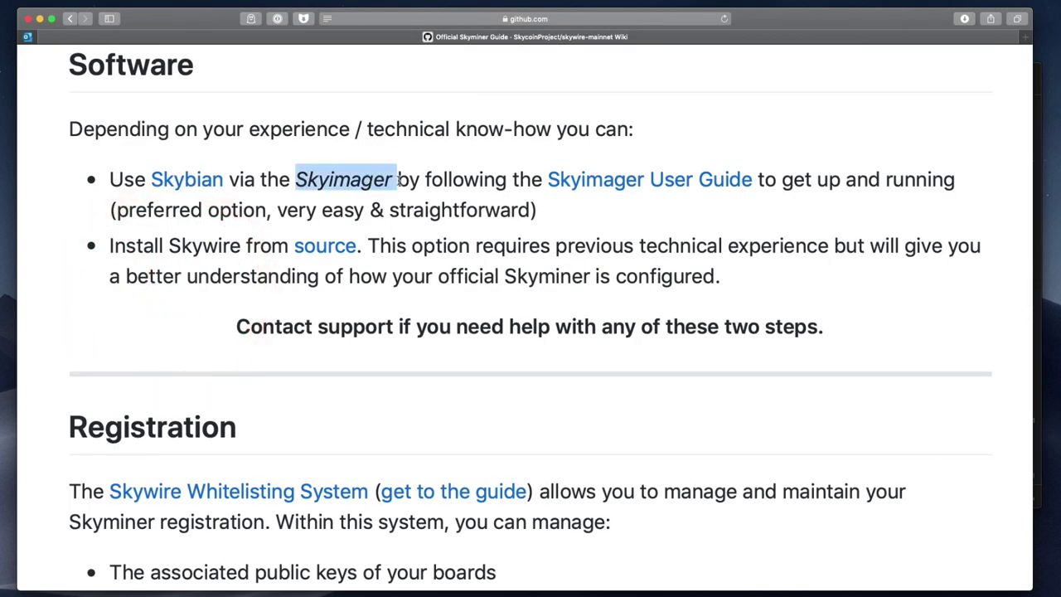
click(601, 206)
drag(601, 205, 95, 208)
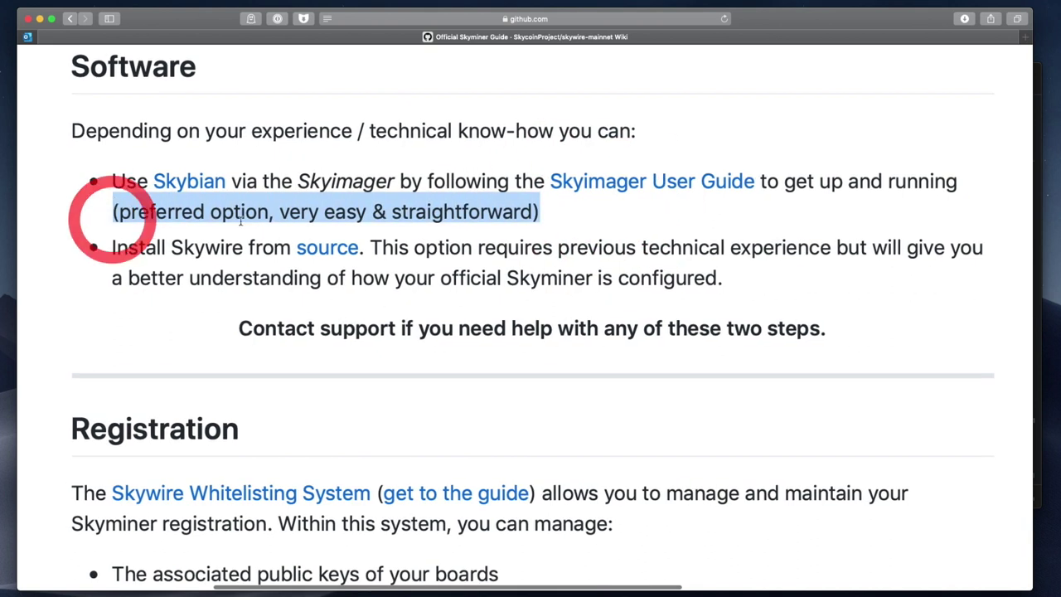
click(537, 214)
scroll(537, 215, up, 1)
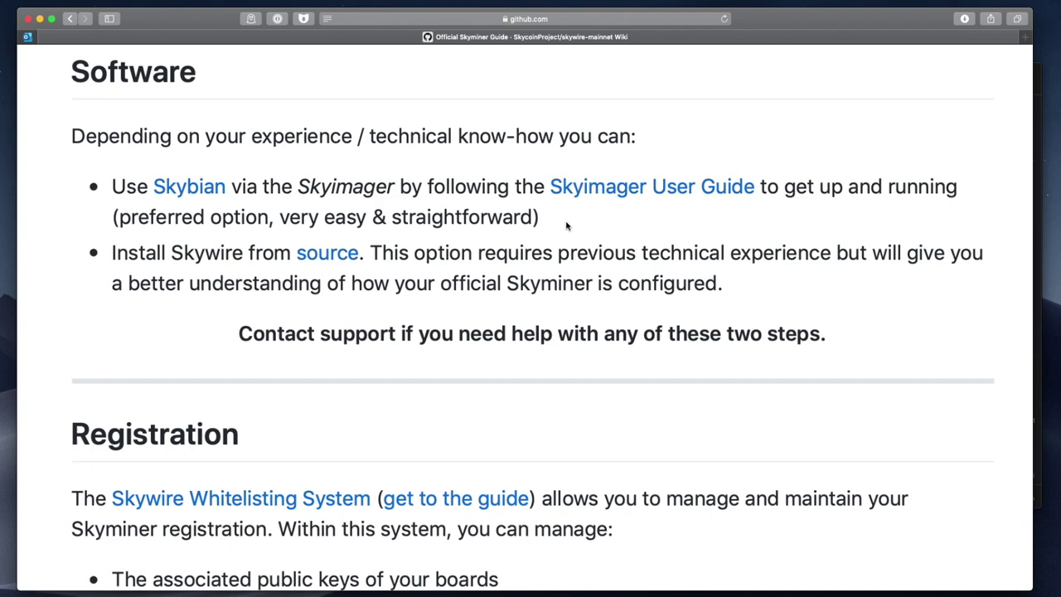
click(655, 191)
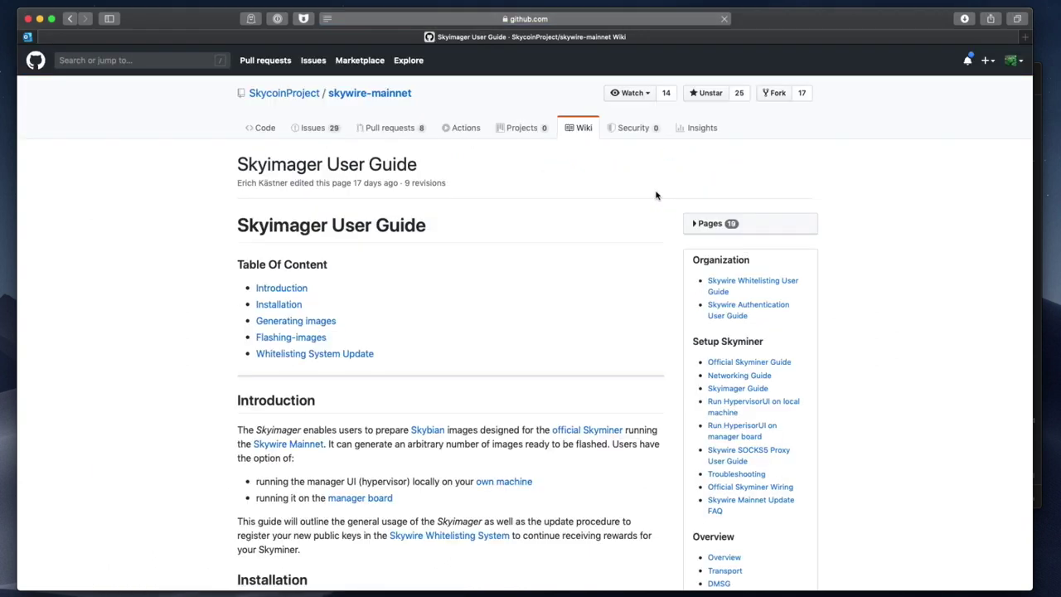
Step: From the Installation section, open the Skybian releases and the v0.1.0 release with its Assets list
scroll(409, 330, down, 5)
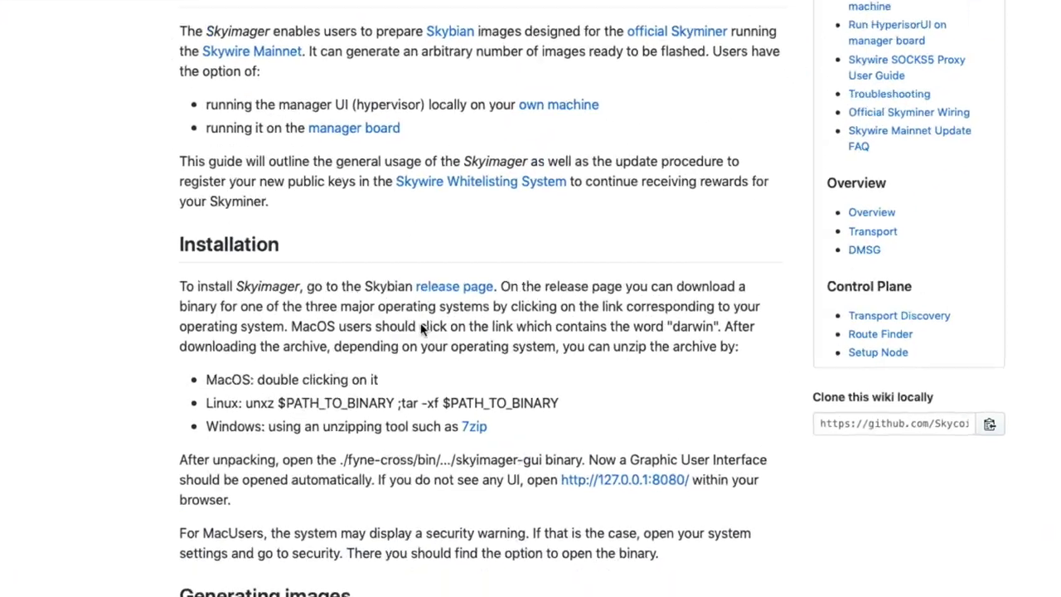
click(446, 285)
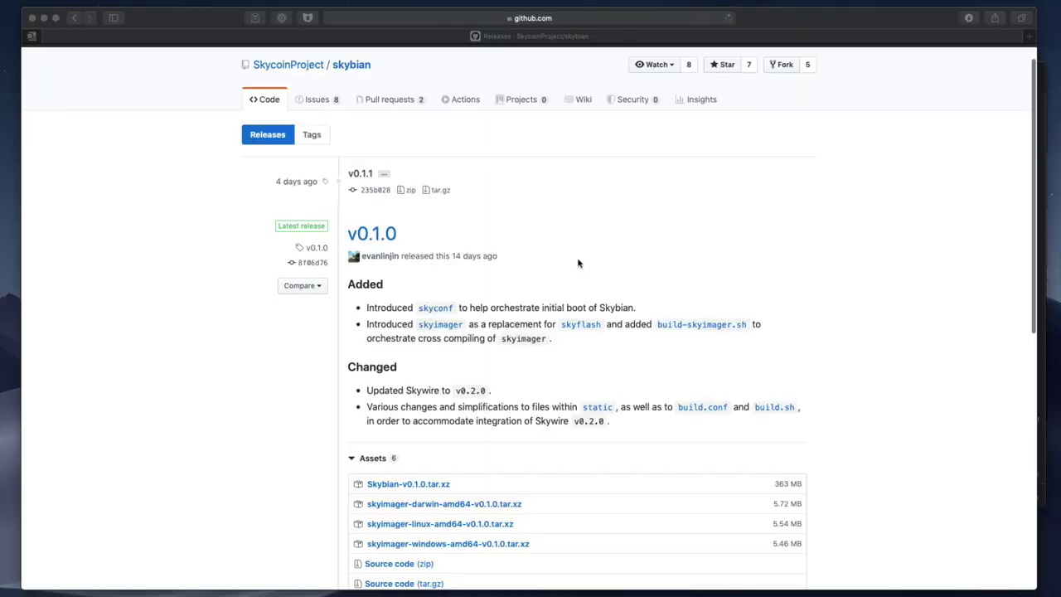
scroll(578, 263, down, 10)
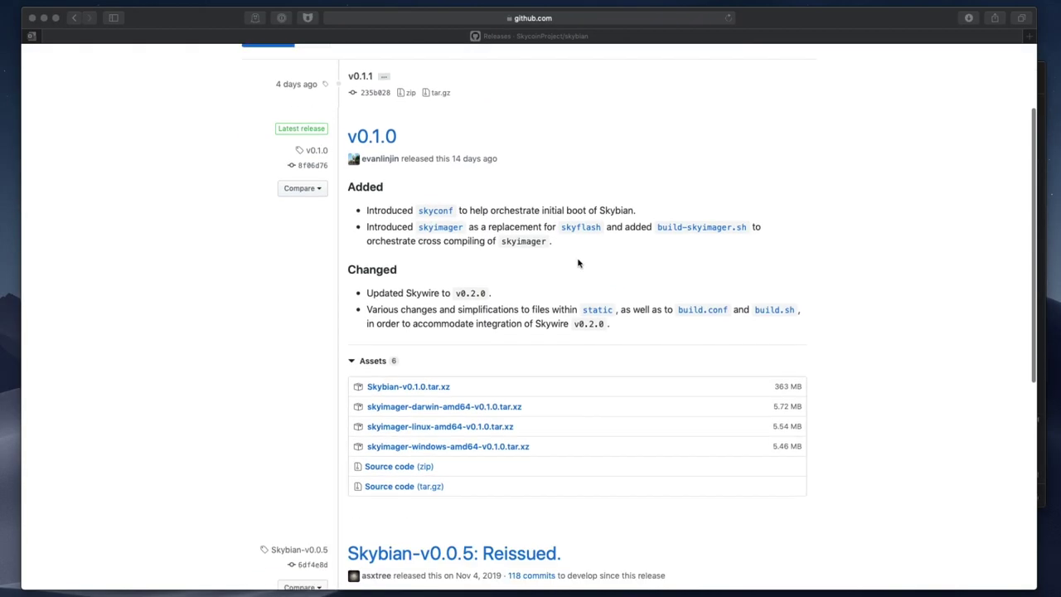
scroll(578, 264, up, 15)
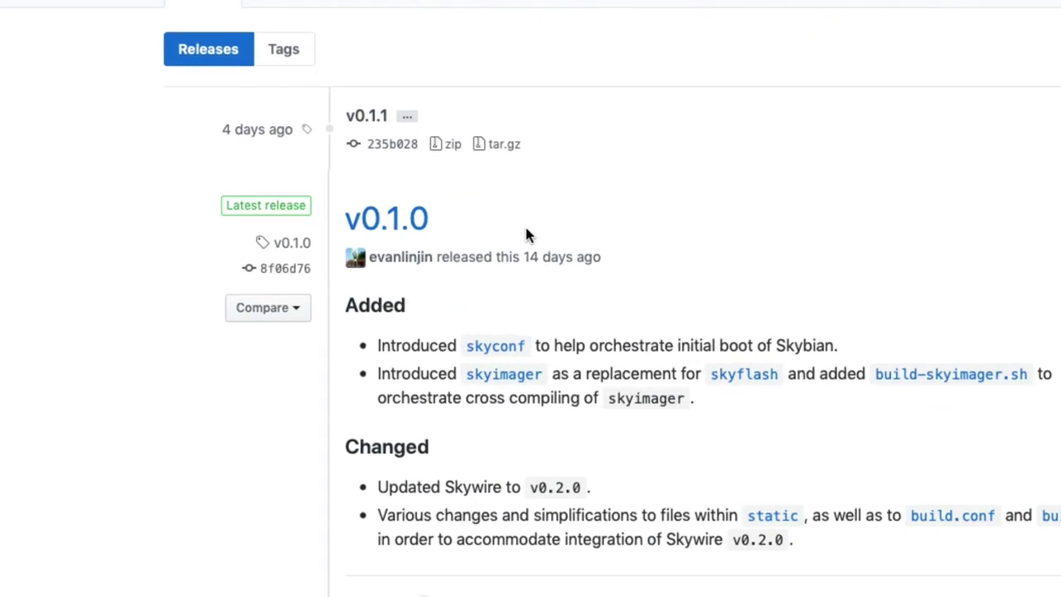
click(380, 225)
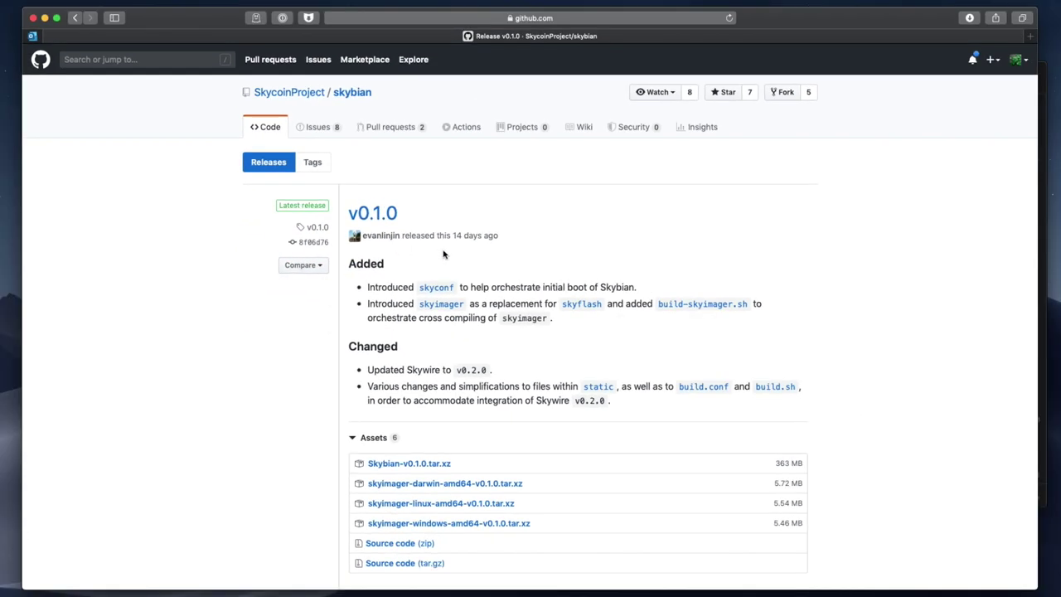
scroll(444, 254, down, 3)
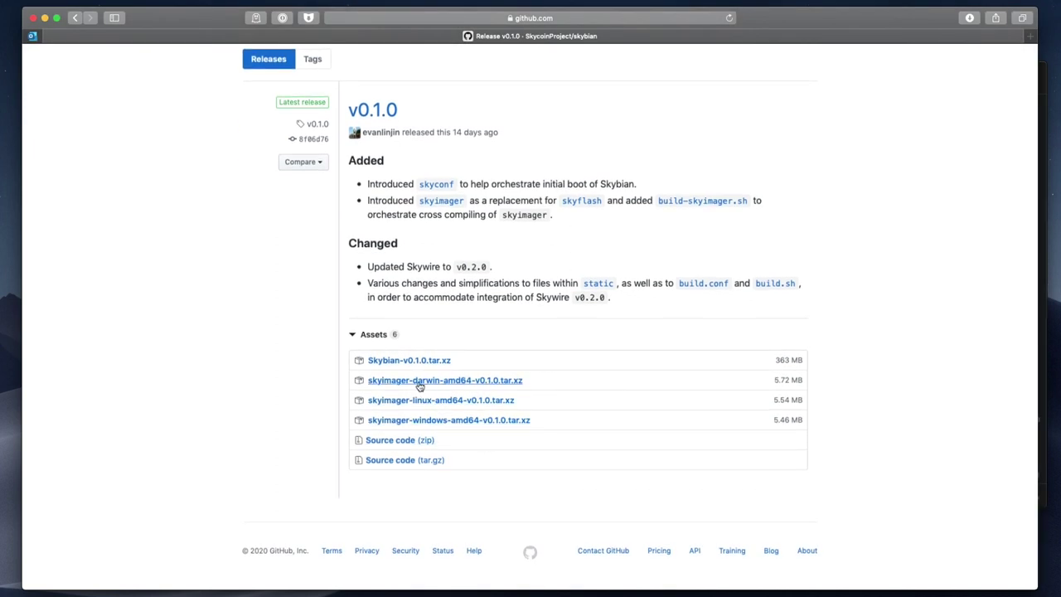
scroll(419, 385, up, 5)
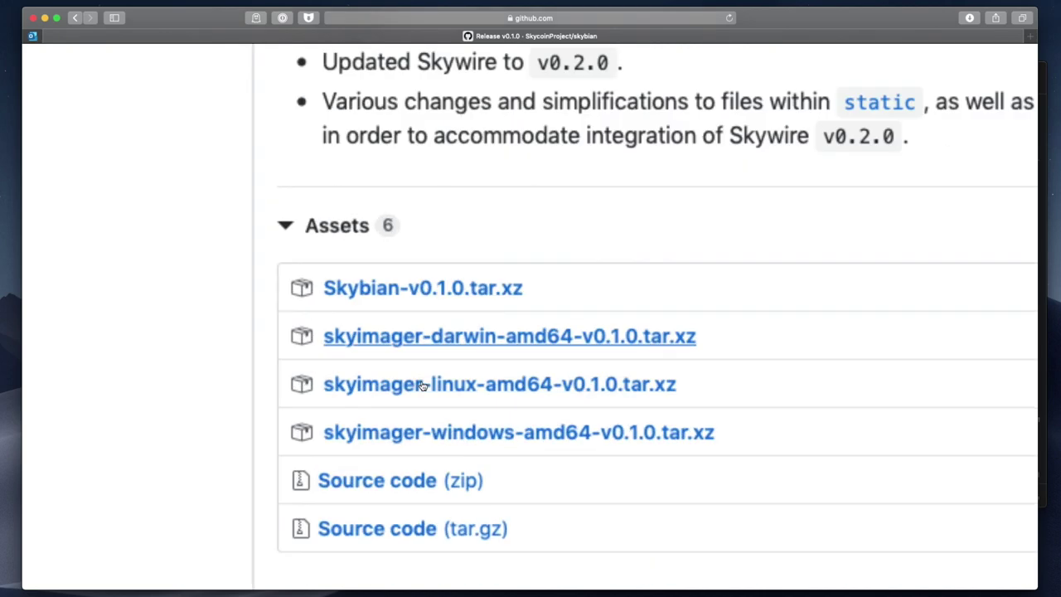
Step: Download the skyimager darwin-amd64 archive and unpack it on the desktop with Archive Utility
click(449, 327)
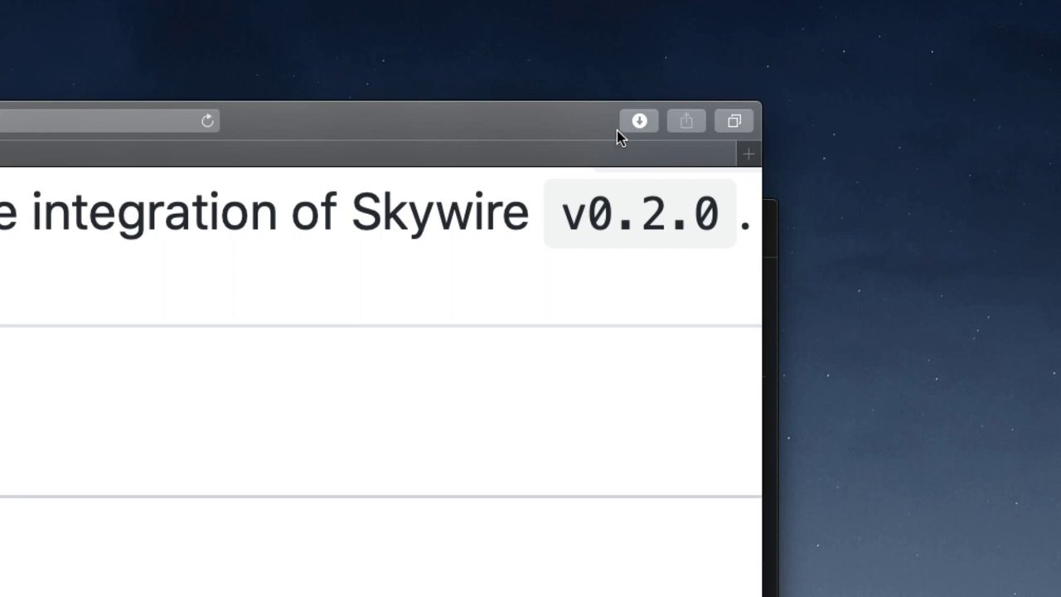
click(638, 123)
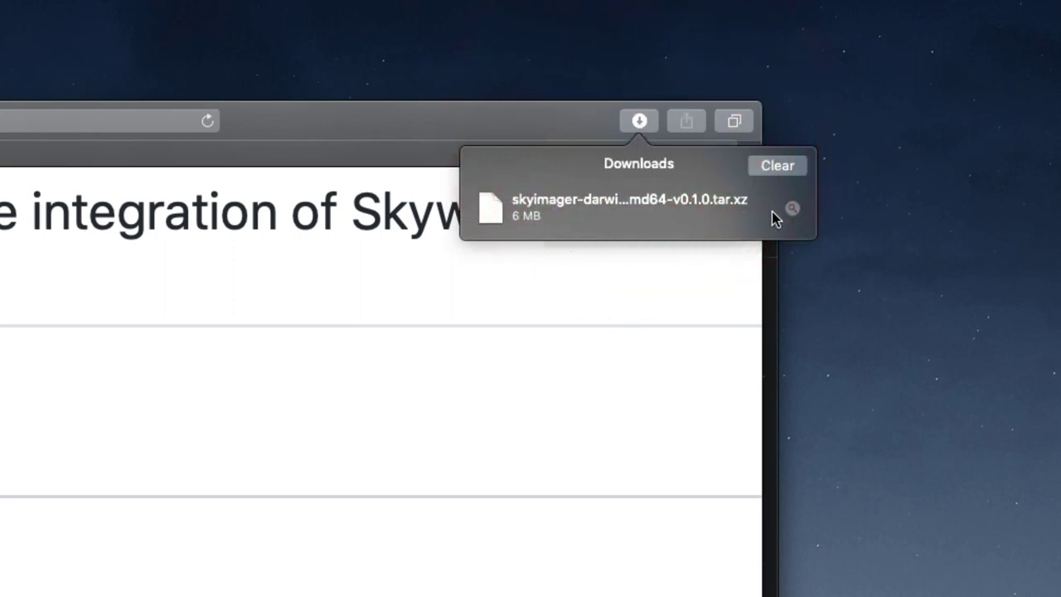
click(794, 209)
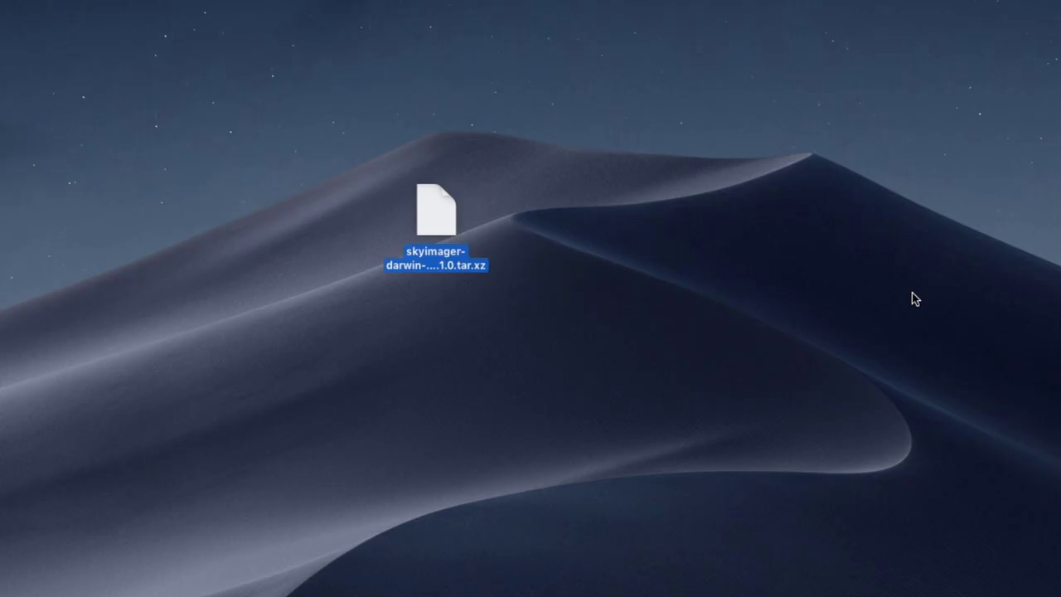
right_click(333, 184)
mouse_move(641, 224)
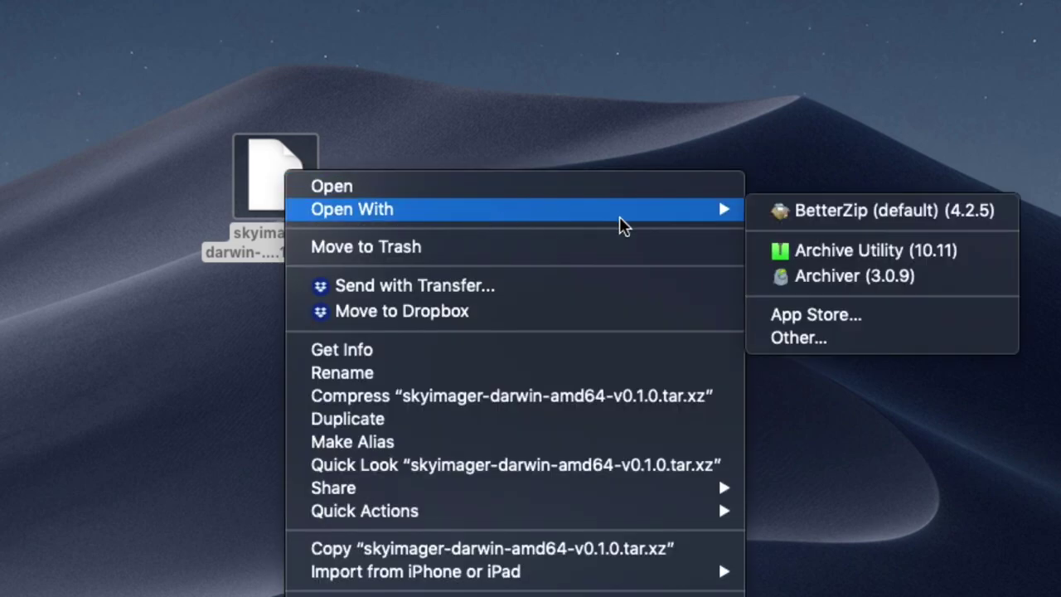
click(852, 252)
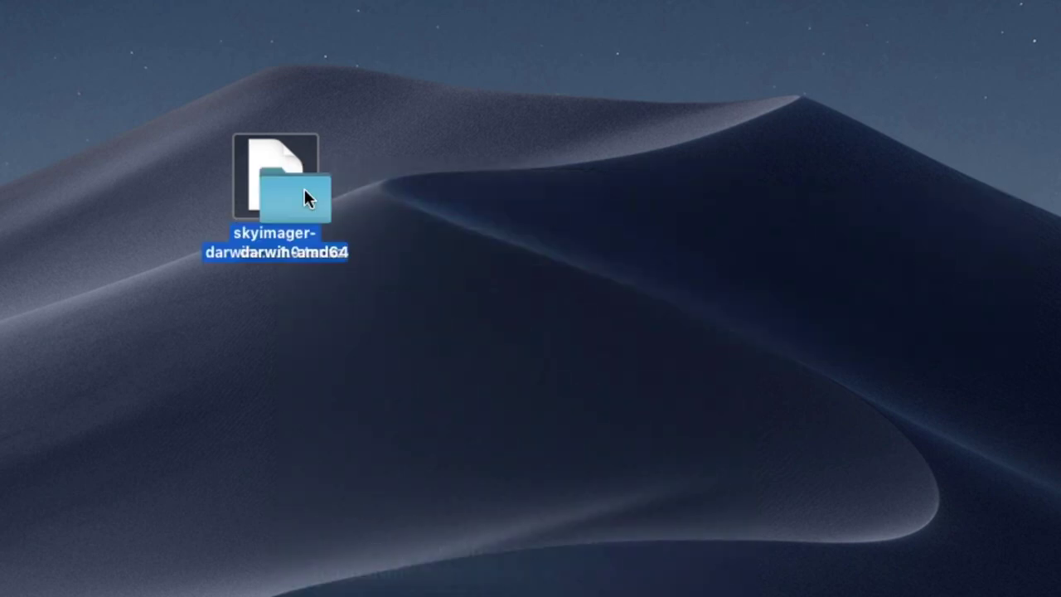
Step: Open the darwin-amd64 folder and launch skyimager-gui, bringing up its security warning
drag(306, 196, 271, 302)
double_click(271, 303)
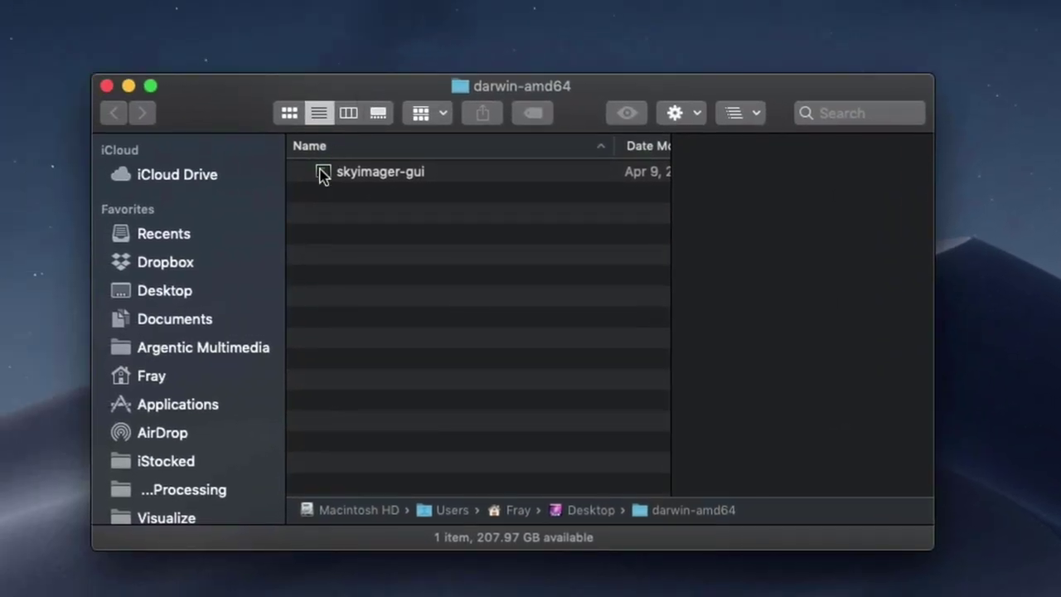
click(340, 154)
double_click(324, 173)
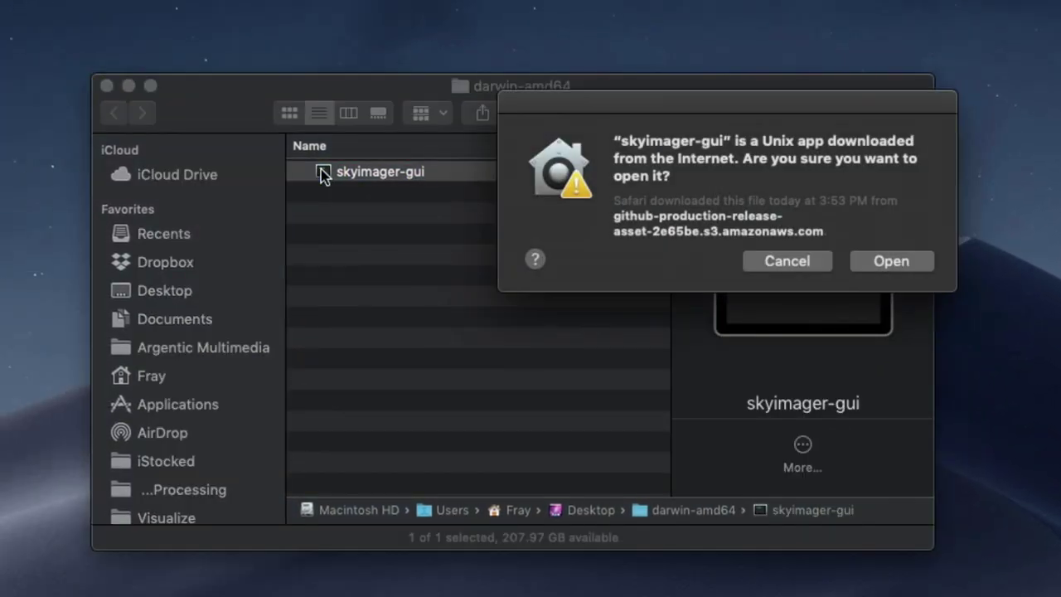
drag(779, 111, 619, 172)
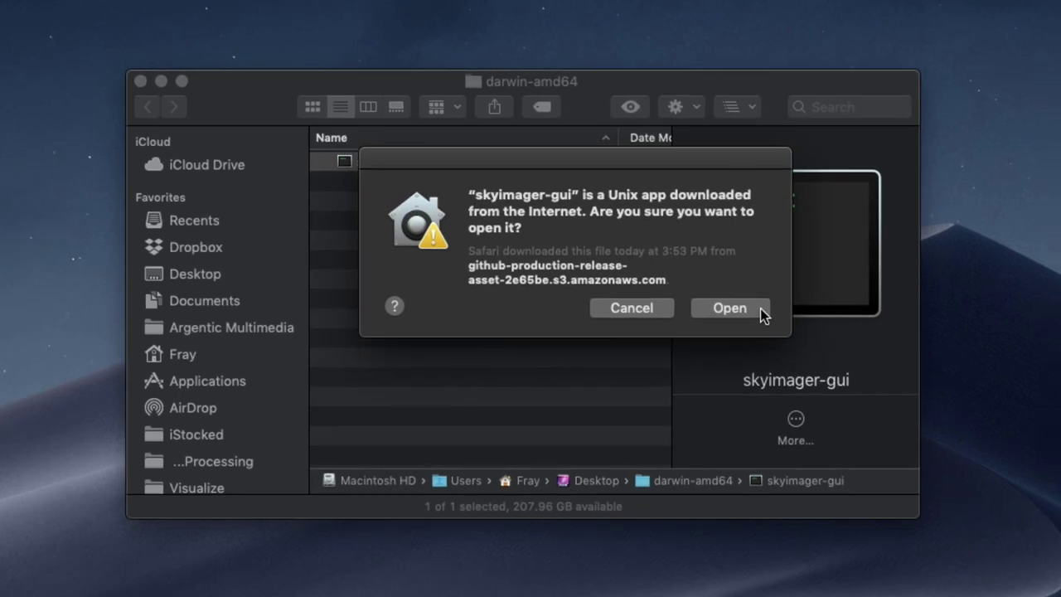
Step: Confirm opening skyimager-gui, close Finder, and arrange the imager and log windows side by side
click(764, 329)
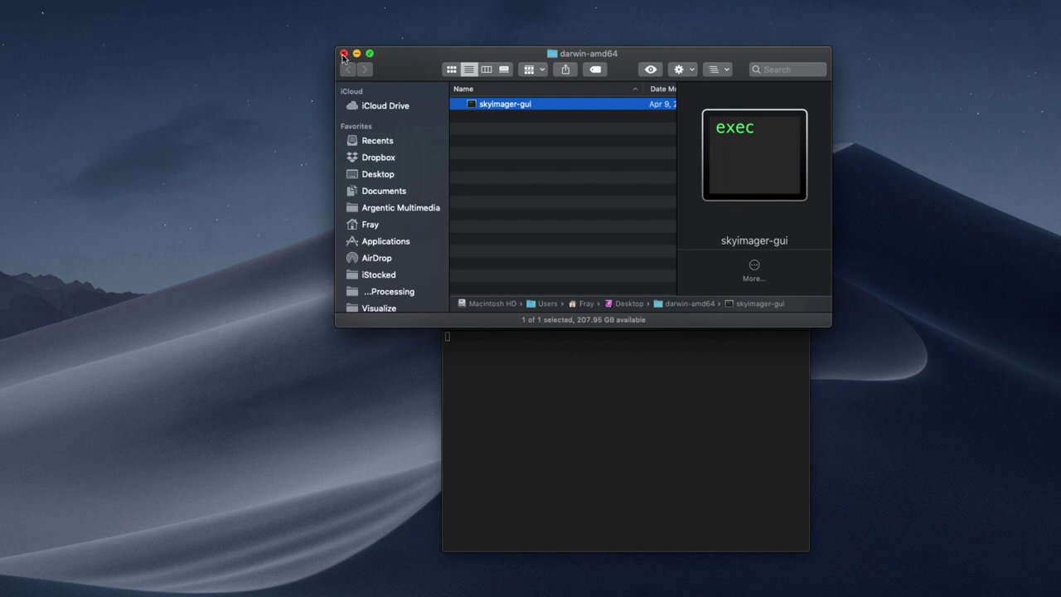
key(super+w)
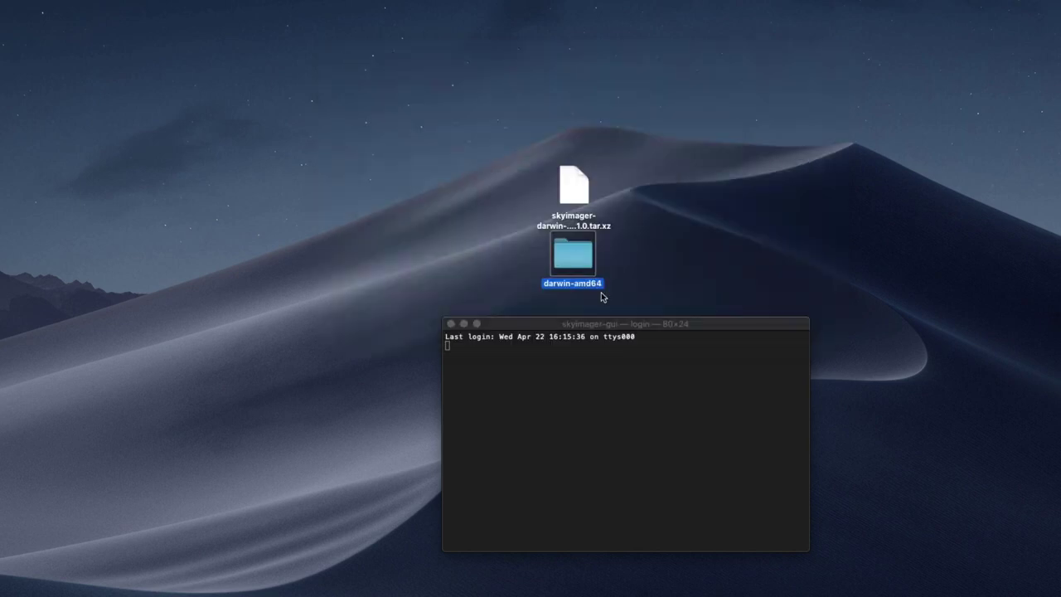
drag(826, 0, 310, 62)
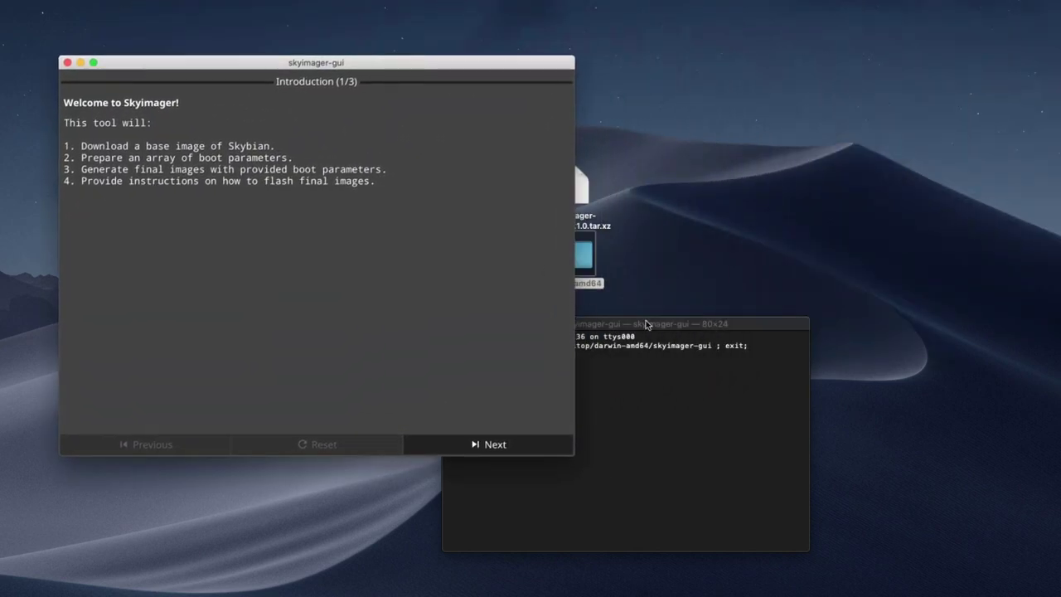
drag(666, 325, 789, 150)
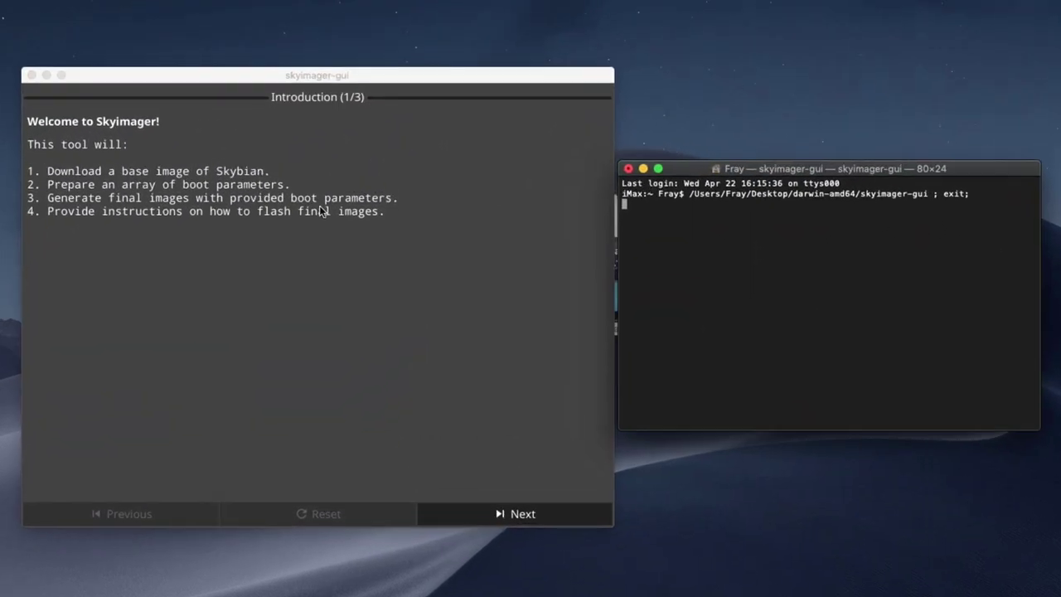
Step: Advance to boot parameters and choose the remote server's v0.1.0 (stable) base image
click(504, 514)
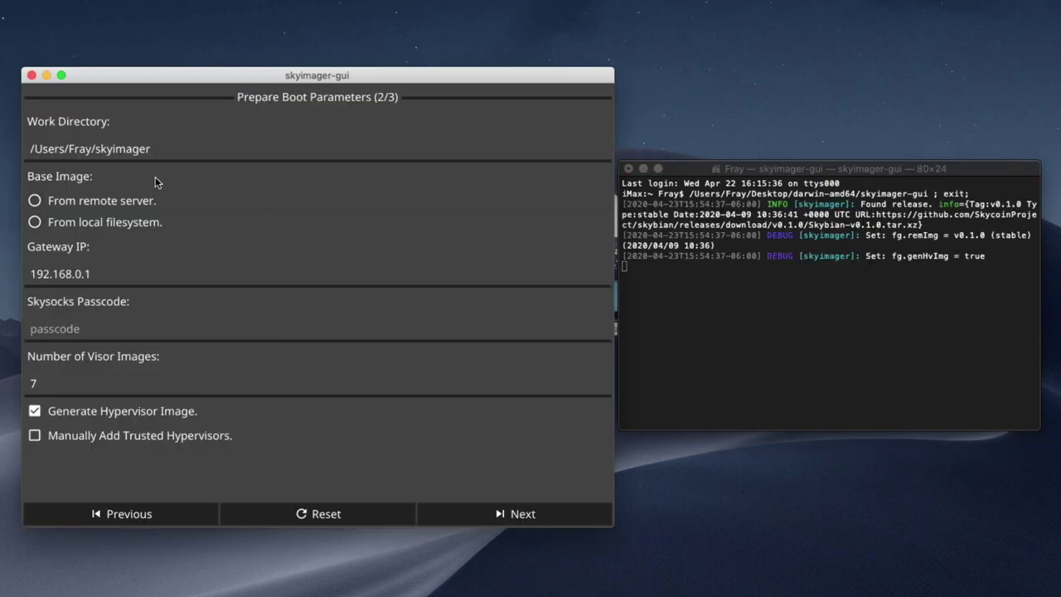
click(90, 204)
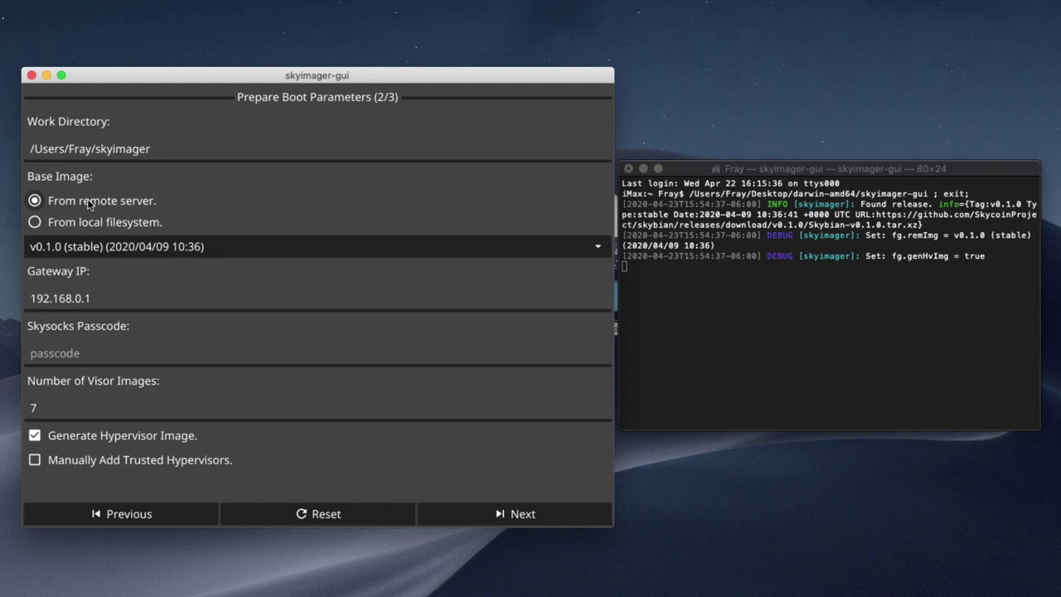
click(227, 245)
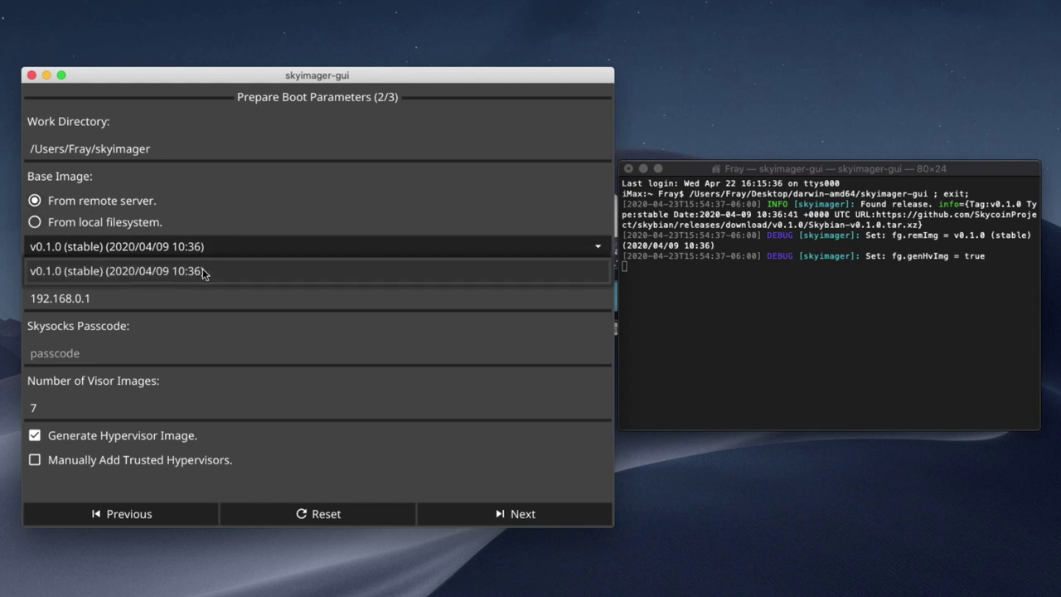
click(178, 272)
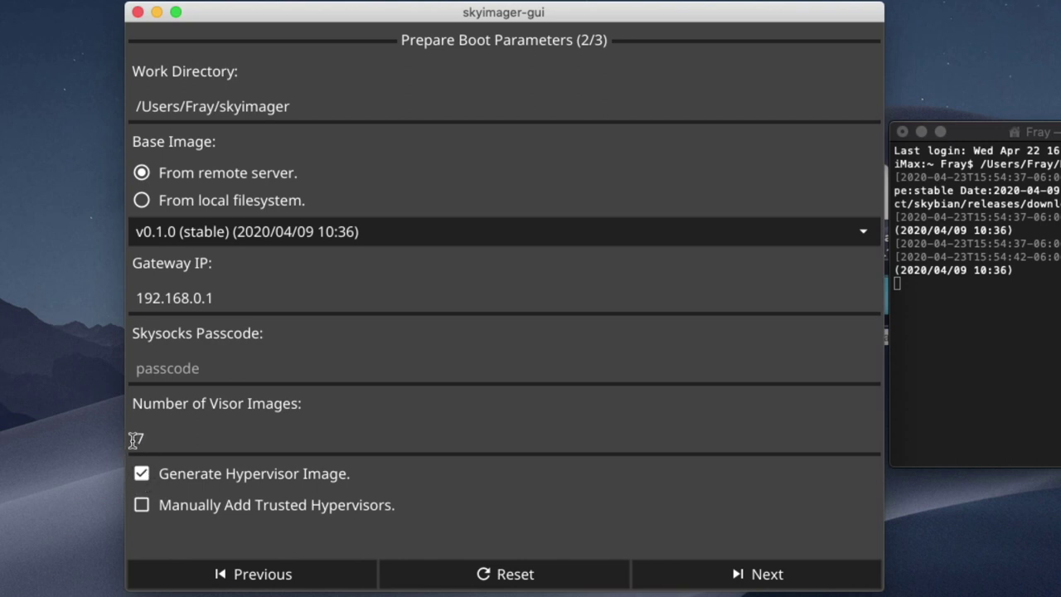
double_click(135, 439)
click(164, 440)
click(142, 474)
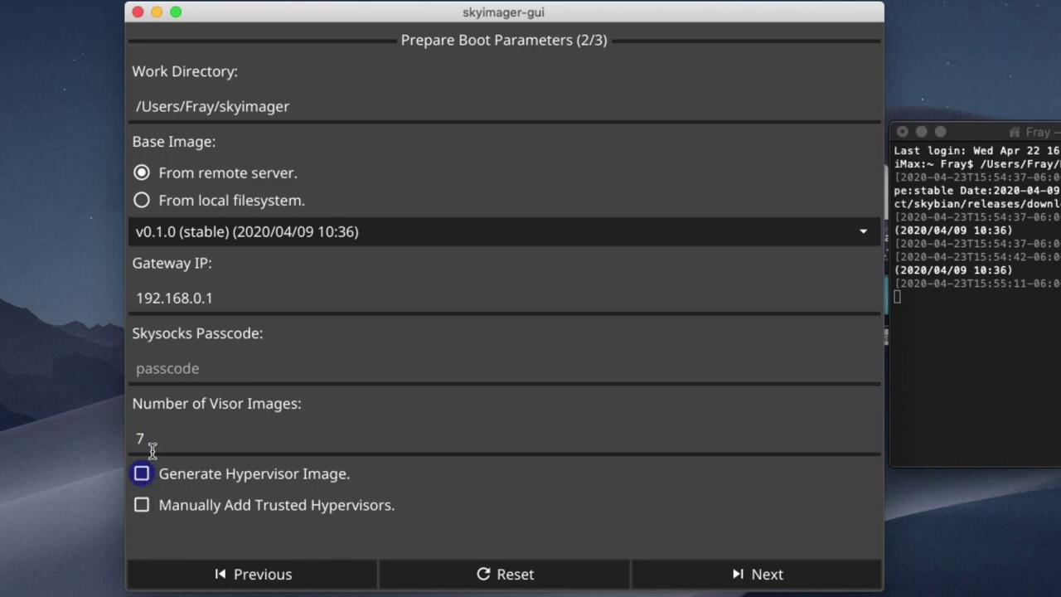
double_click(138, 440)
key(BackSpace)
text(8)
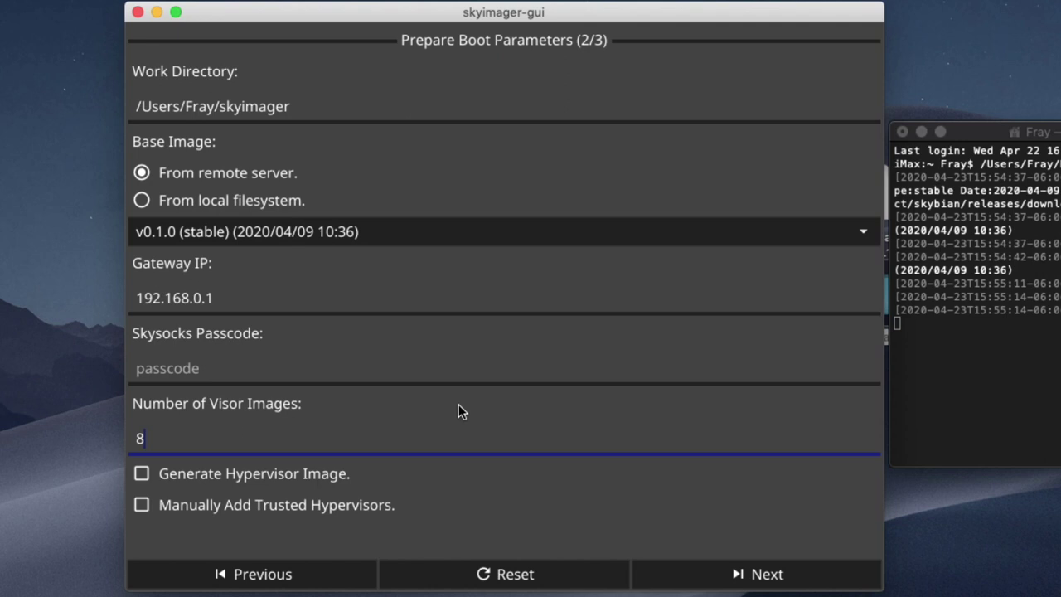
key(BackSpace)
text(7)
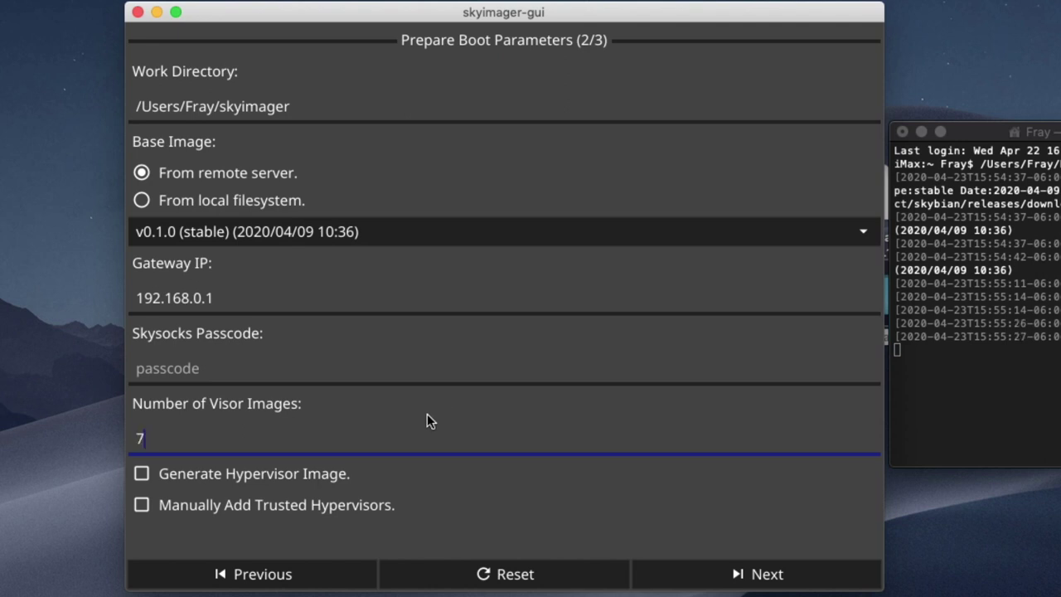
click(142, 474)
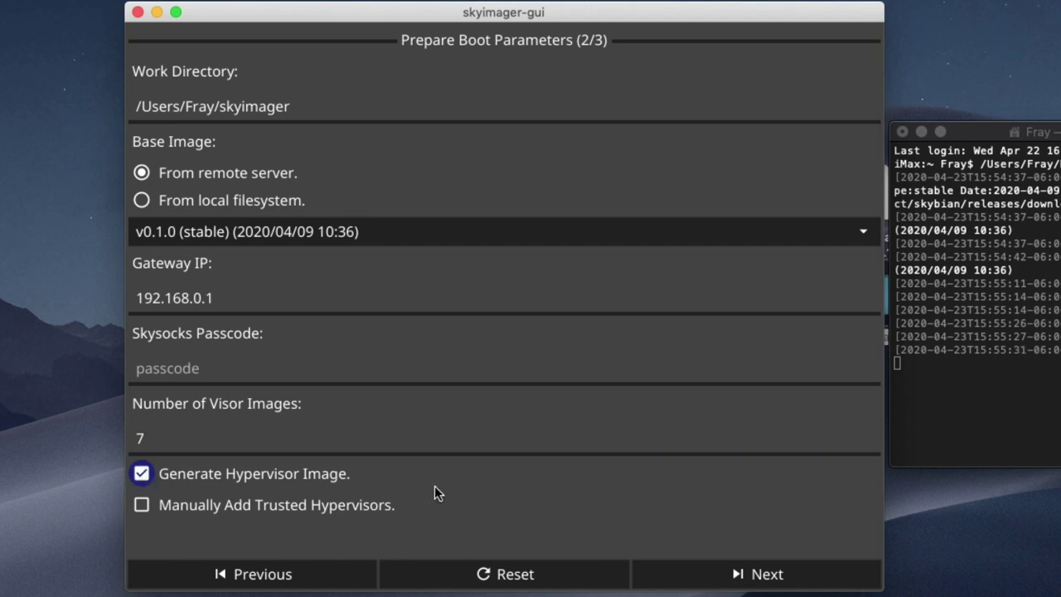
click(208, 438)
Step: Delete the old work directory, build image-0 through image-7, and open the final folder
click(792, 575)
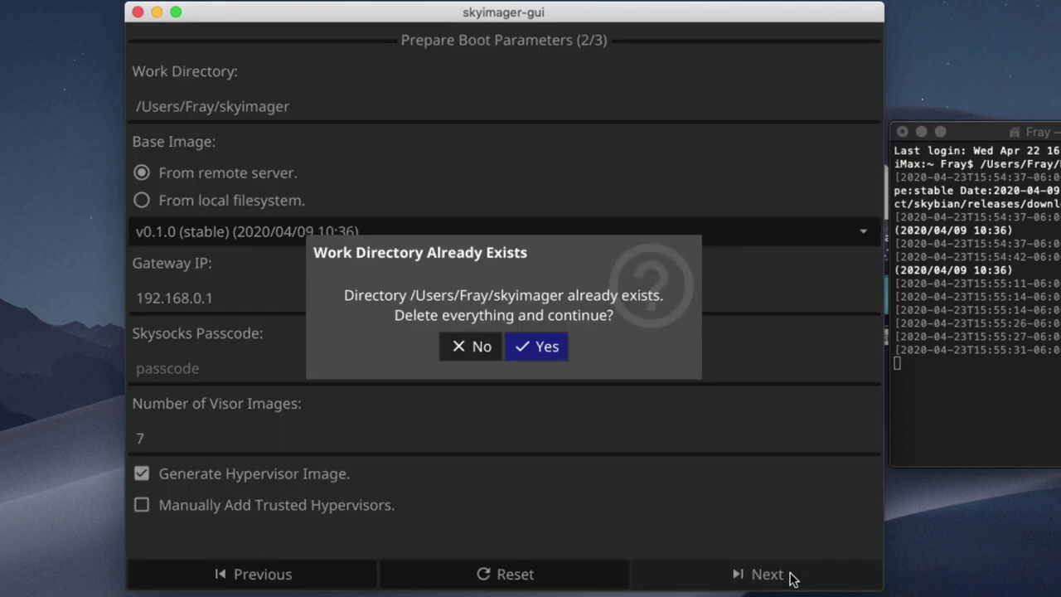
click(536, 348)
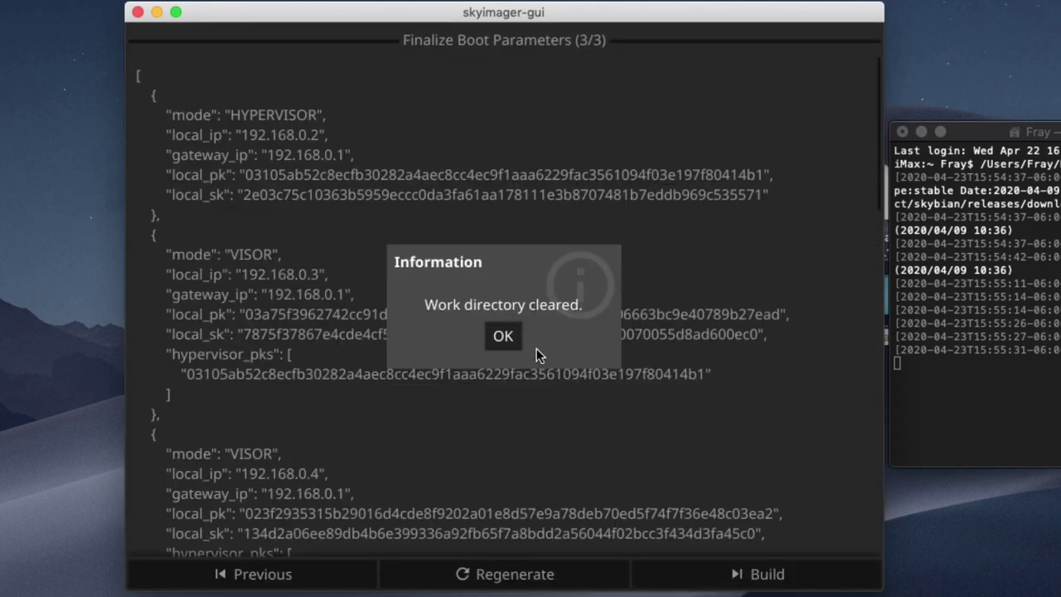
click(501, 340)
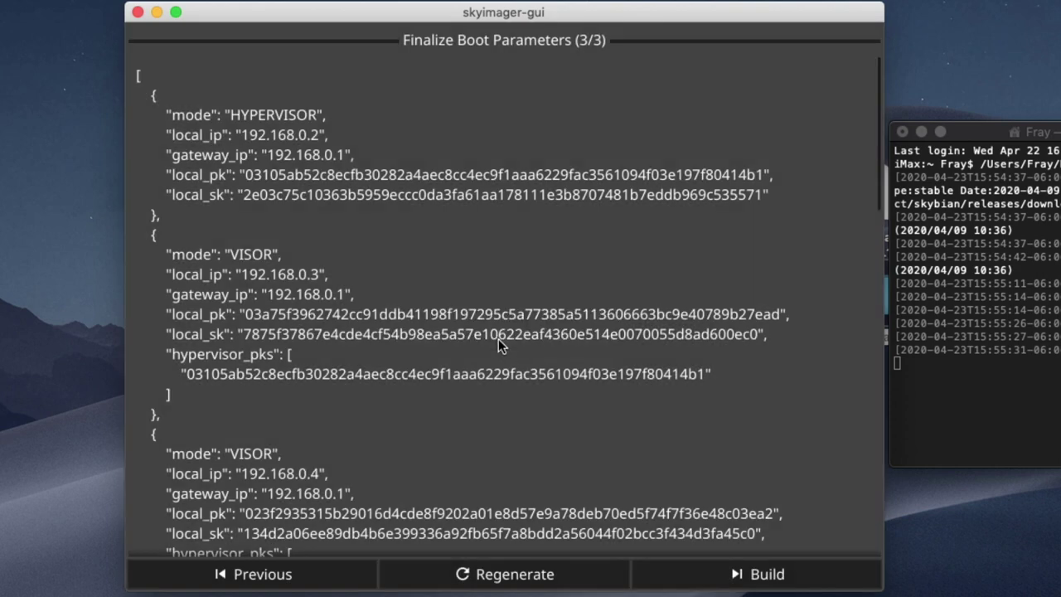
click(764, 577)
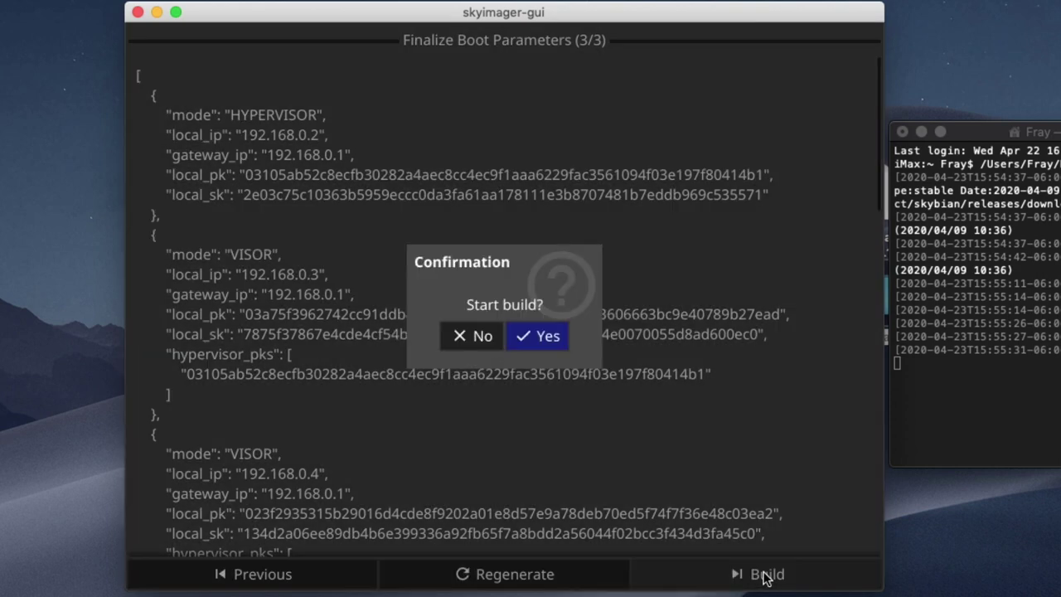
click(532, 334)
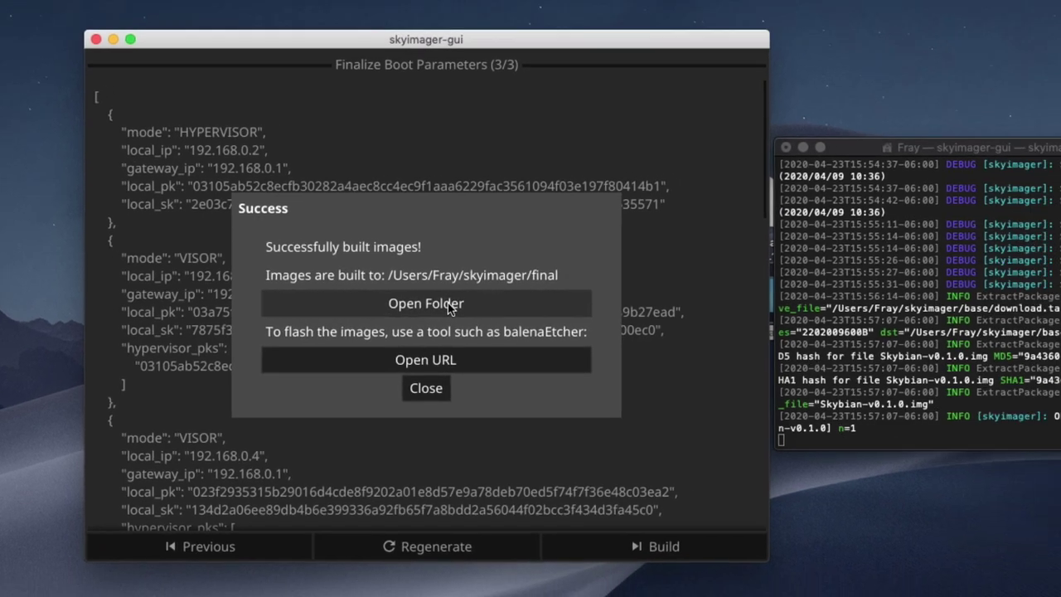
click(449, 304)
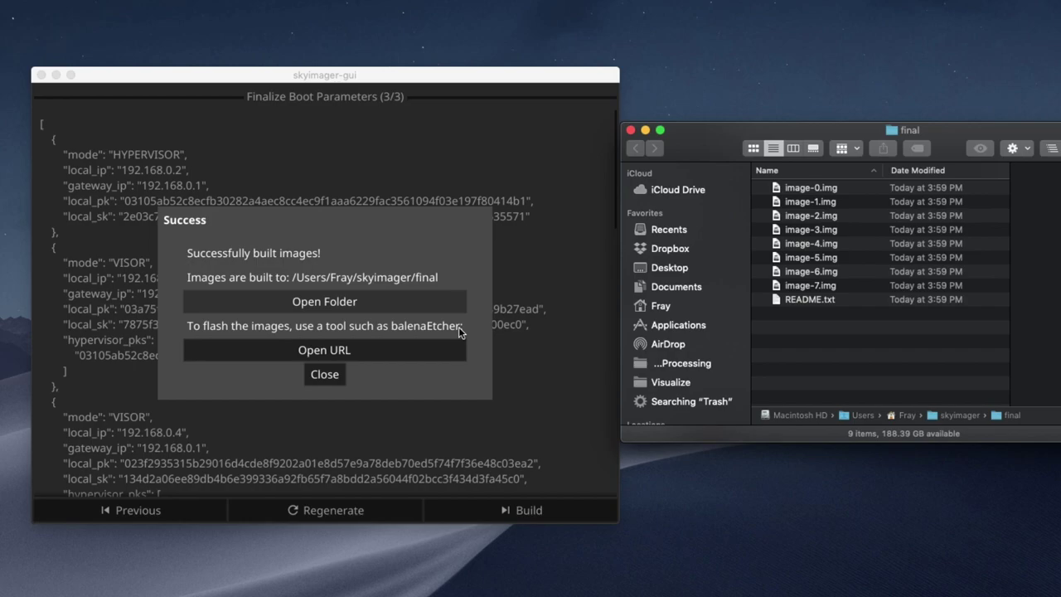
Step: Download balenaEtcher for macOS and install it into Applications
click(396, 368)
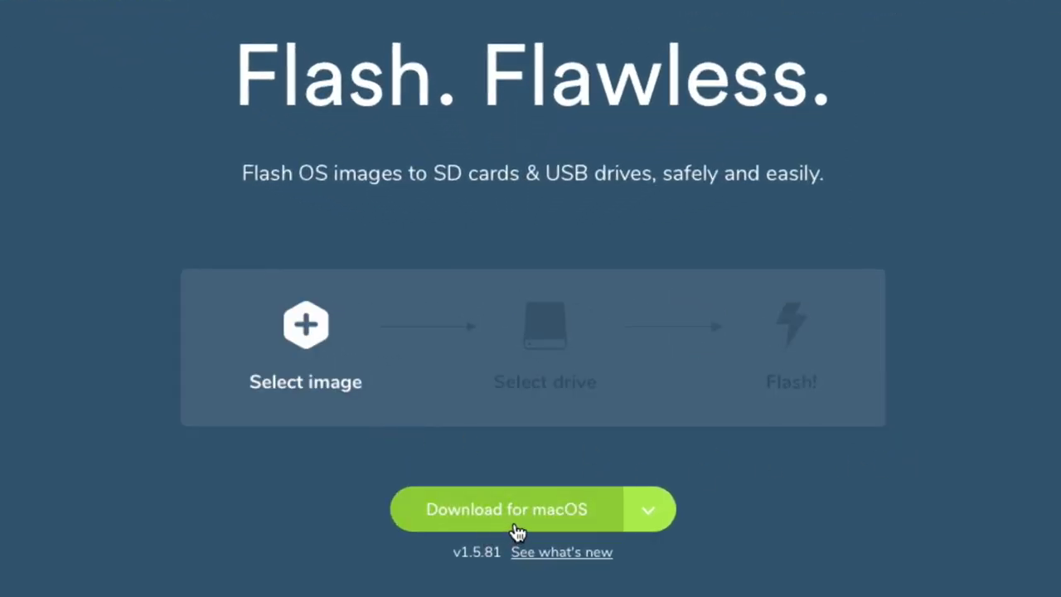
click(514, 520)
drag(308, 432, 514, 435)
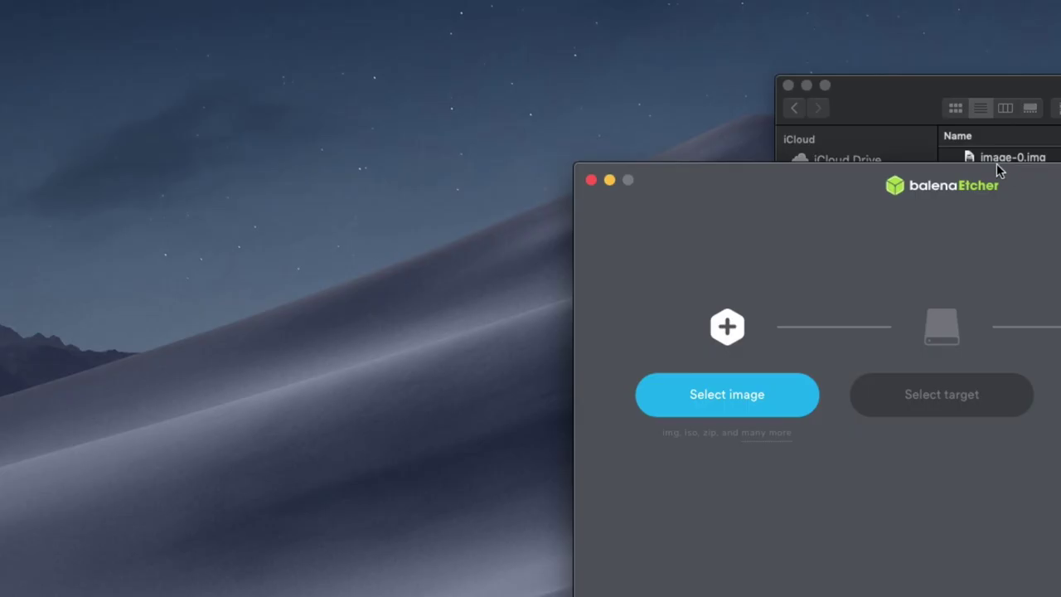
drag(996, 165, 436, 90)
Step: Load image-0.img from the skyimager final folder as Etcher's source image
click(189, 303)
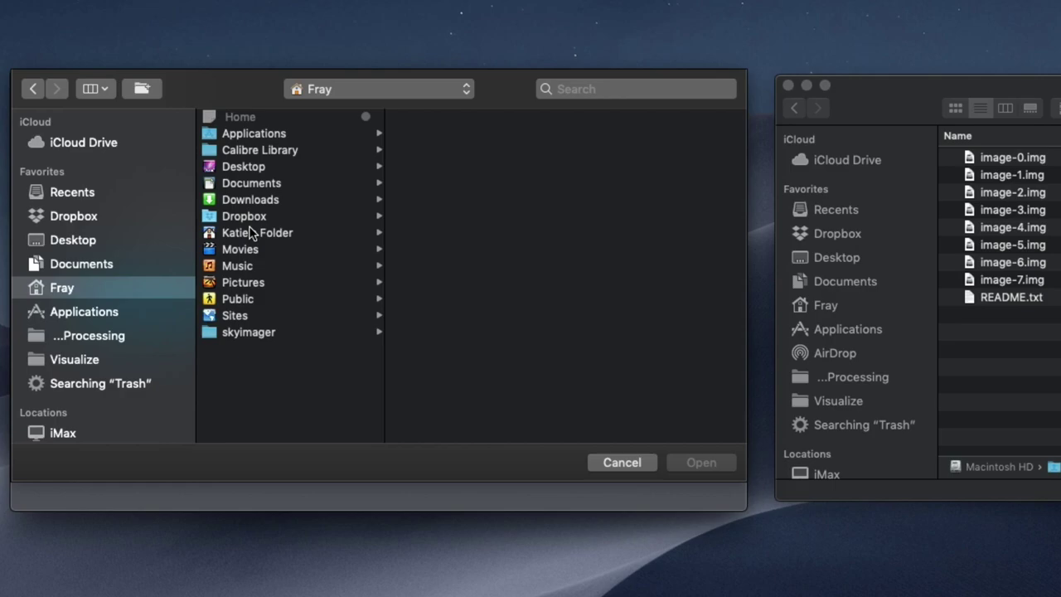
click(248, 332)
click(442, 136)
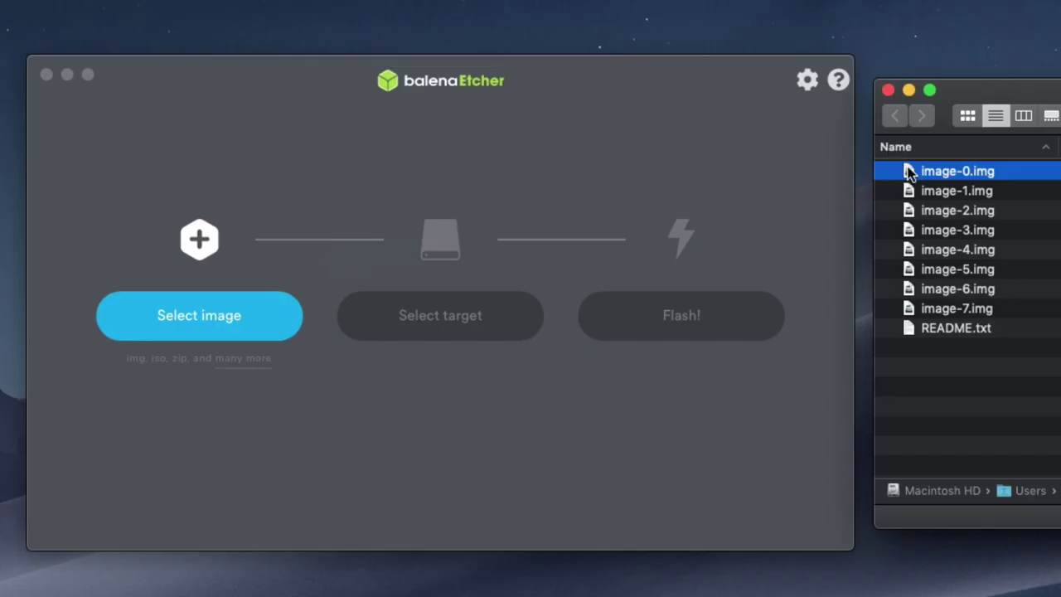
drag(909, 172, 164, 323)
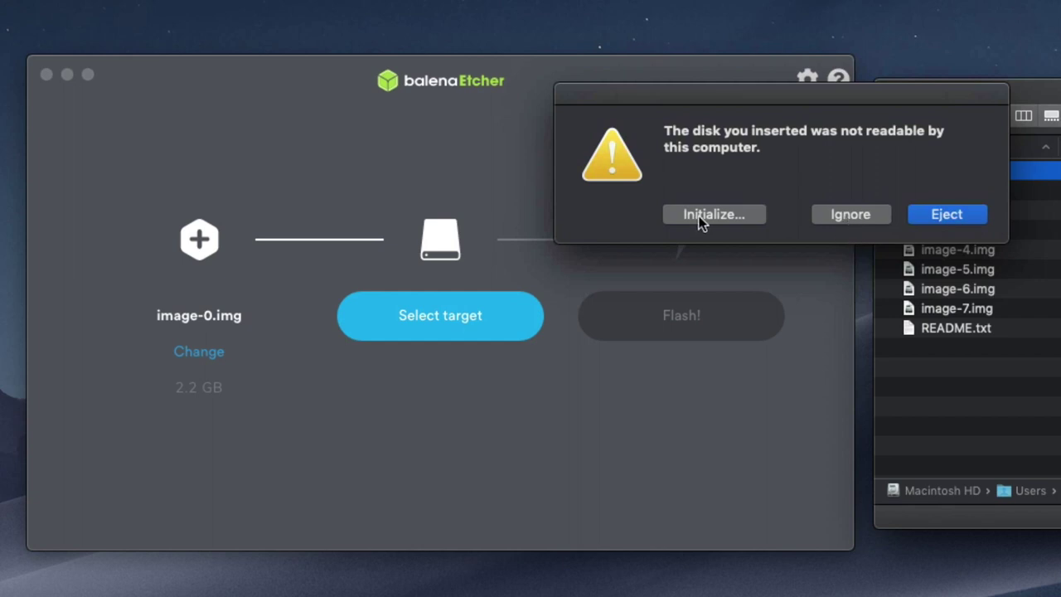
Step: Target the Apple SDXC Reader card and flash image-0.img, authorising with the administrator password
click(854, 216)
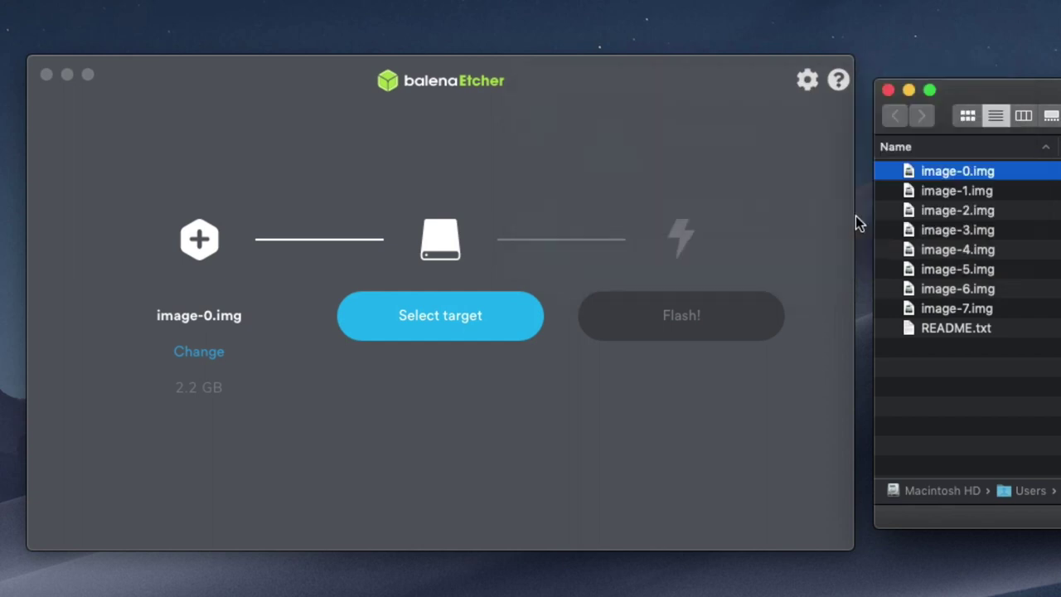
click(440, 316)
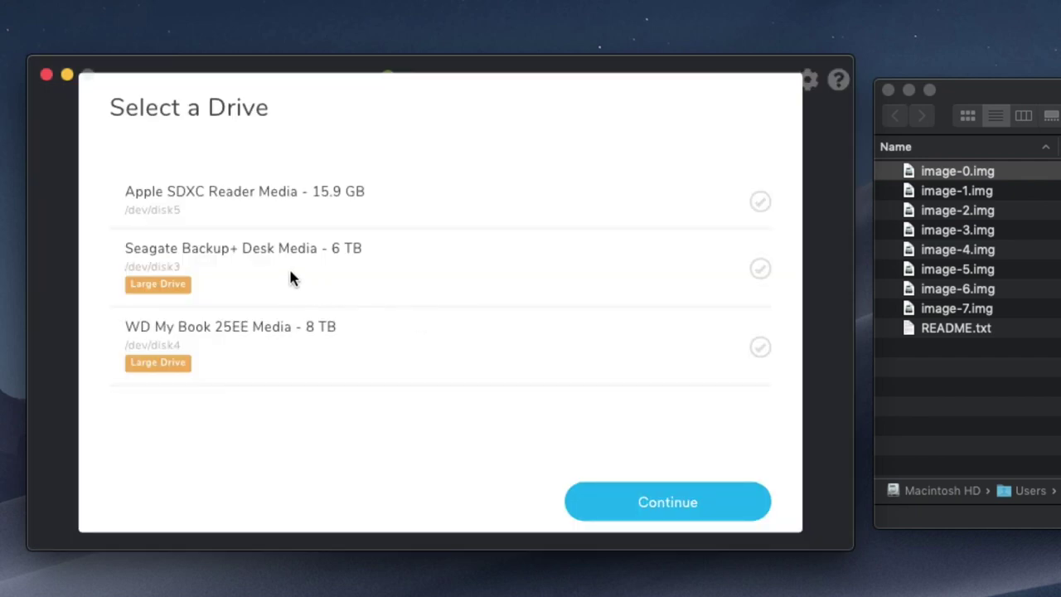
click(256, 205)
click(659, 497)
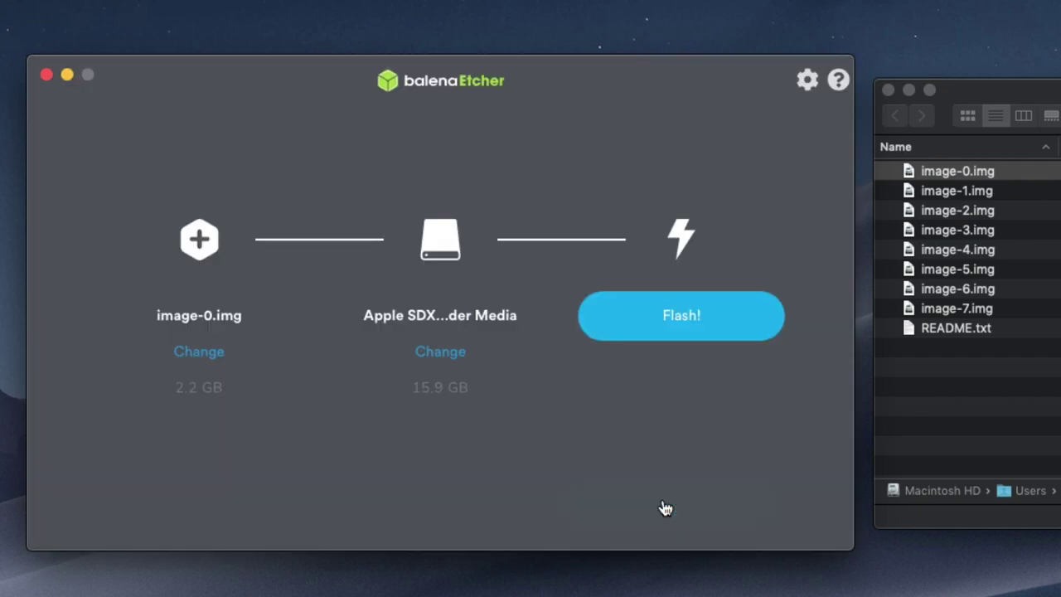
click(691, 316)
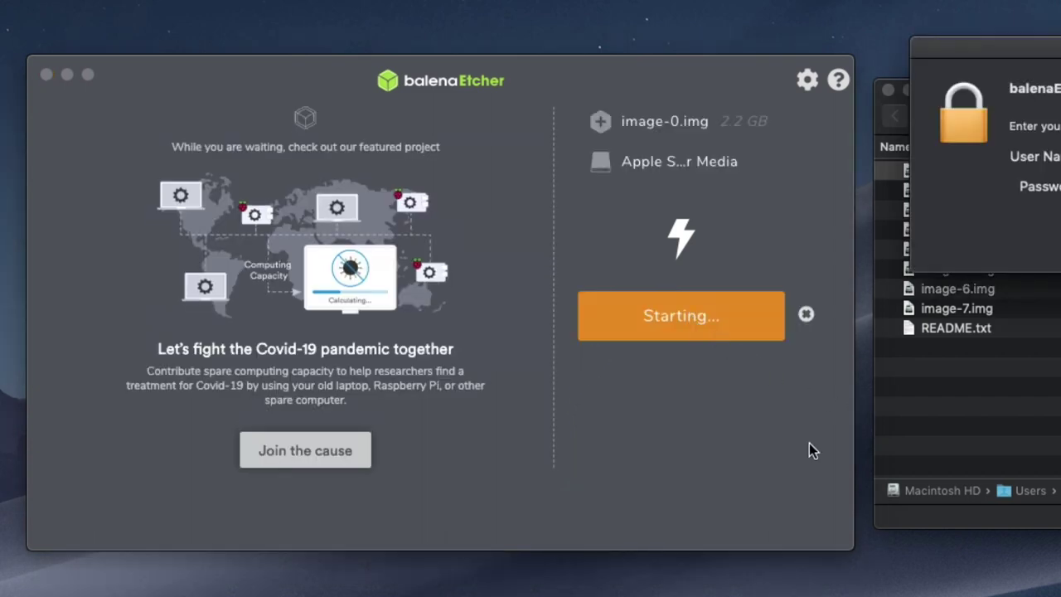
key(Return)
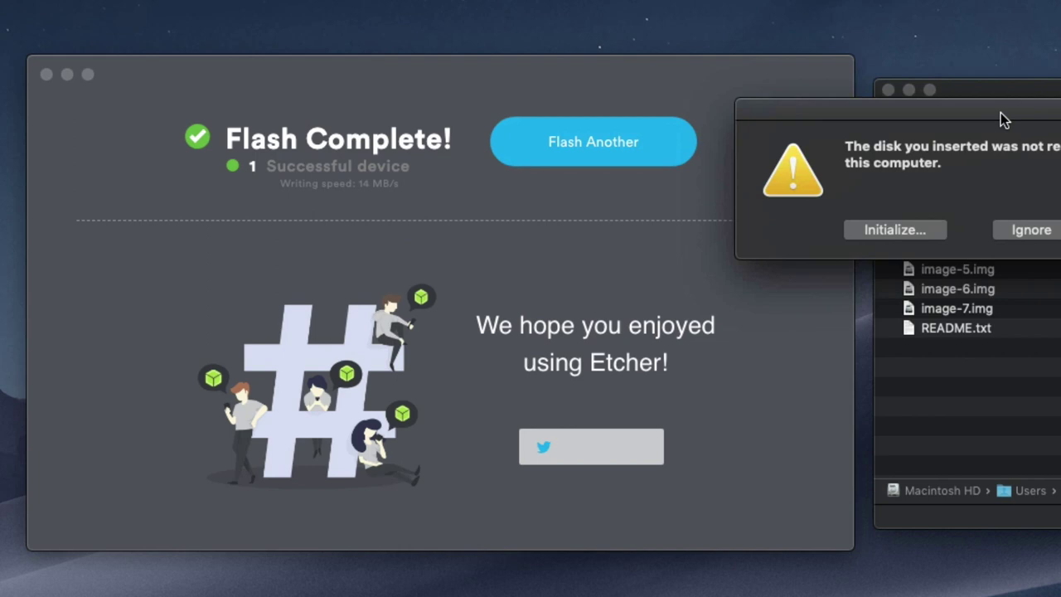
Step: Flash another card: load image-1.img, target the Apple SDXC card, and start flashing
click(1040, 300)
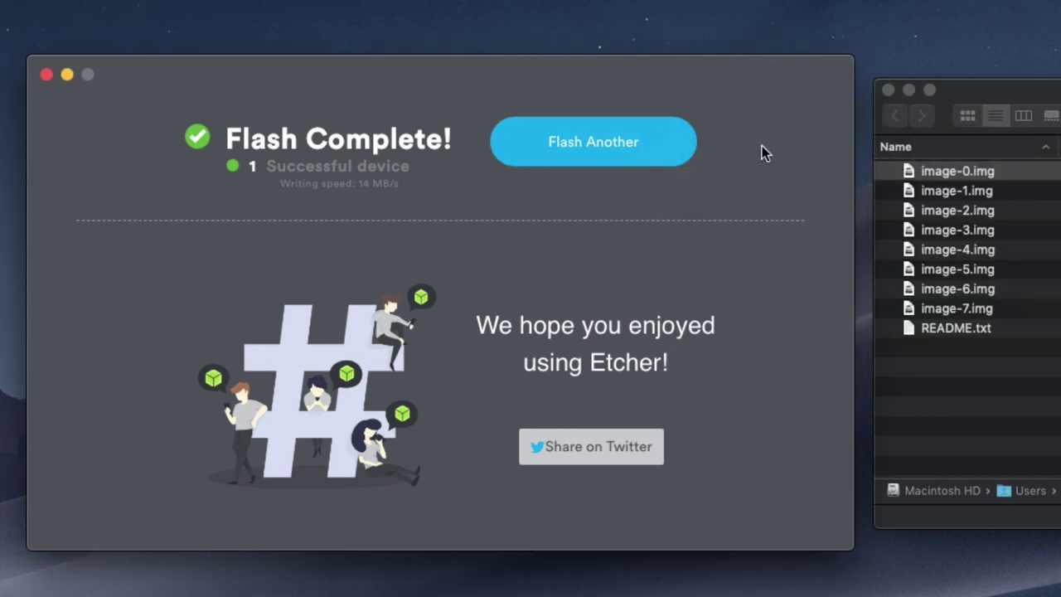
click(588, 166)
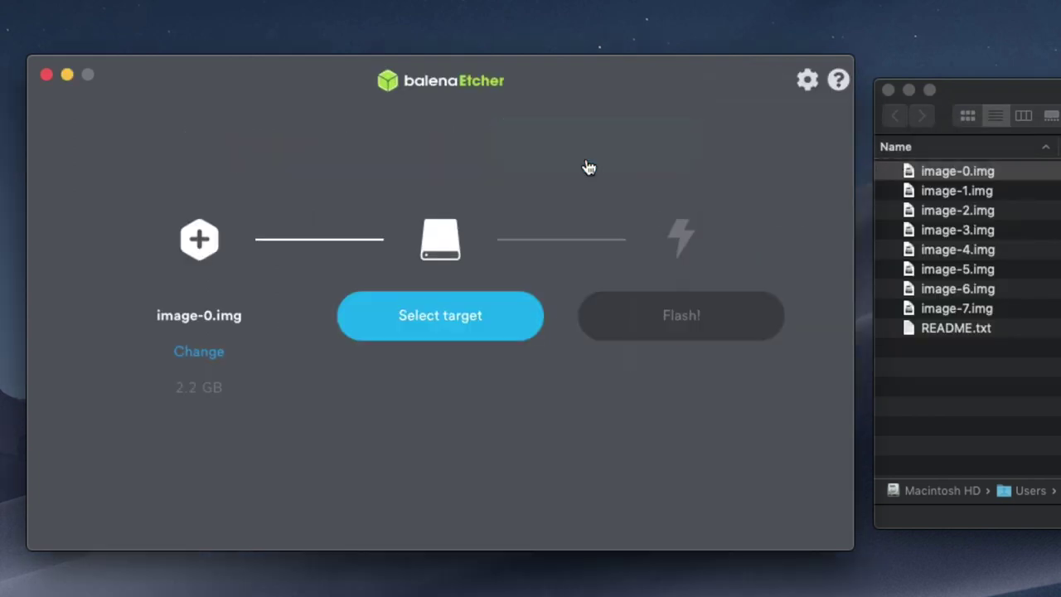
click(908, 186)
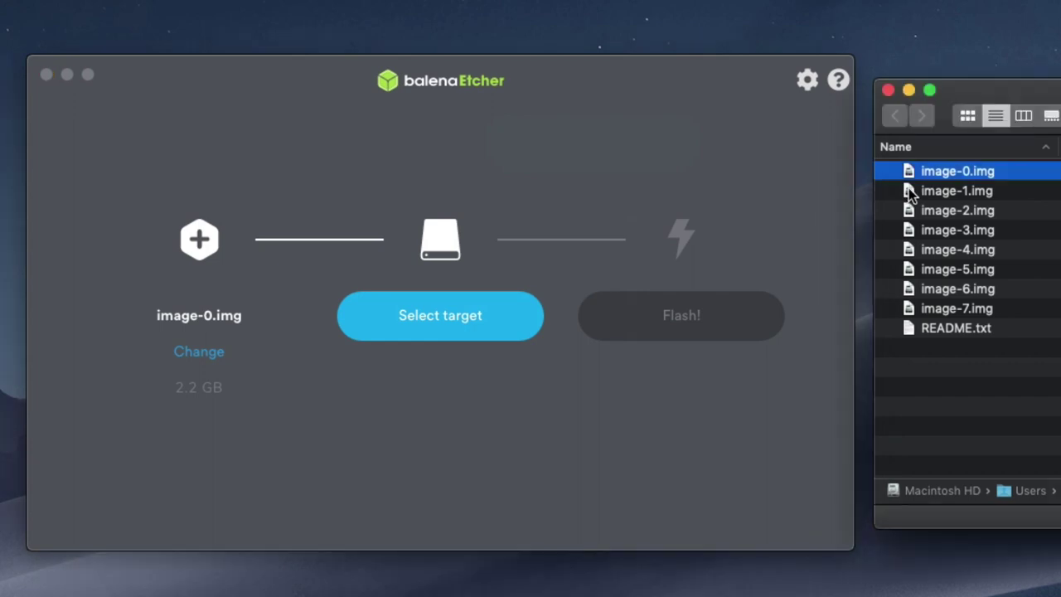
drag(901, 197, 198, 272)
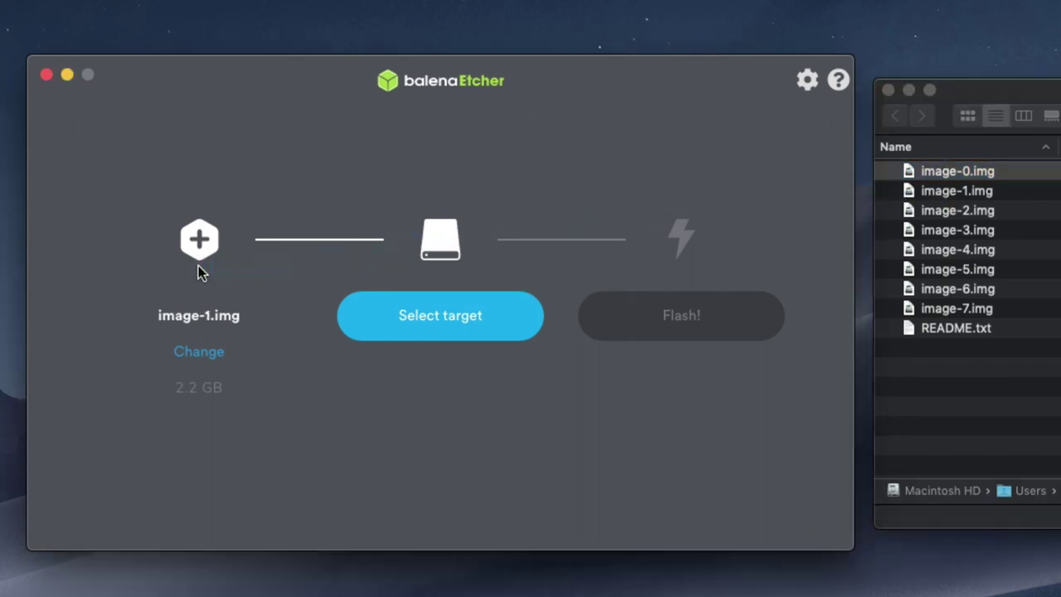
click(437, 322)
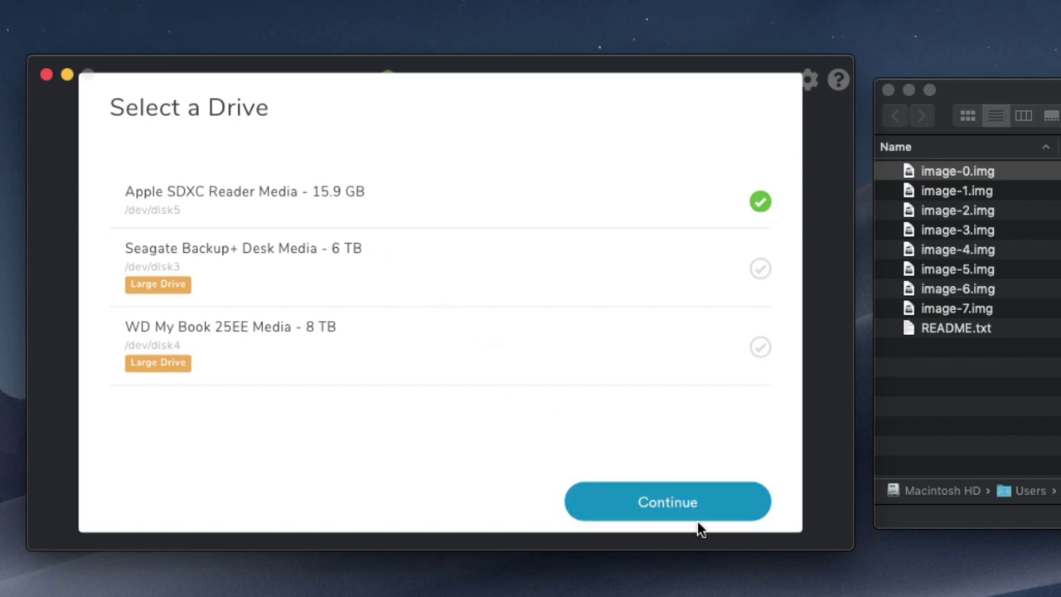
click(678, 502)
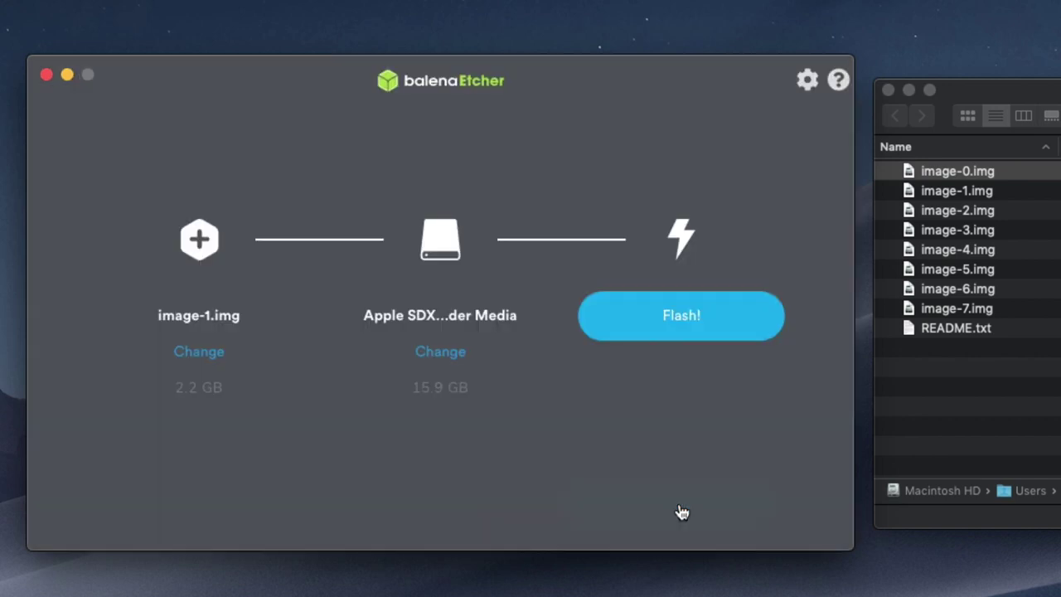
click(699, 340)
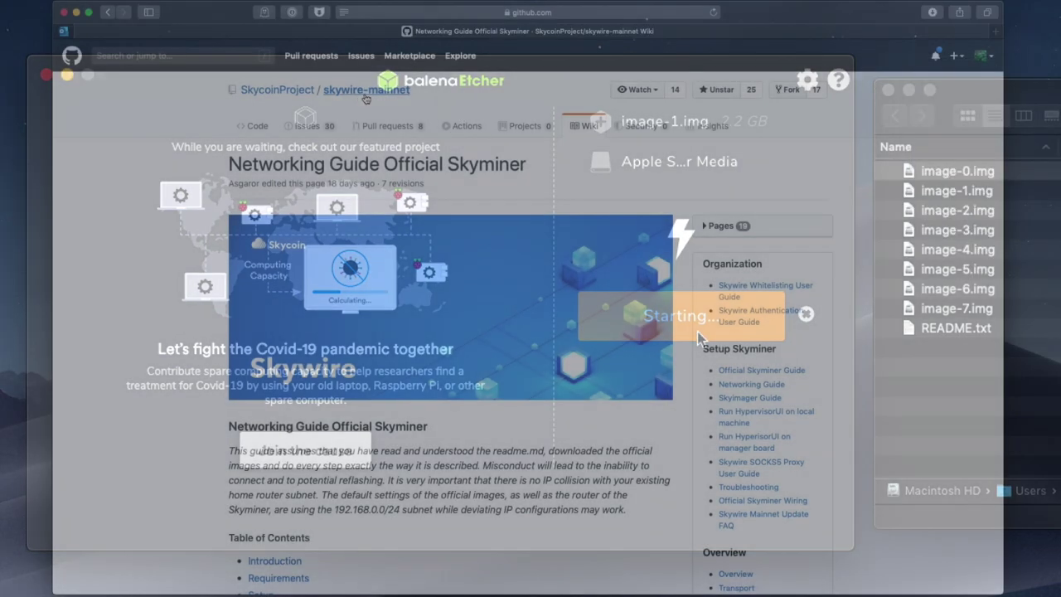
Step: Read the Networking Guide Official Skyminer wiki page, clearing an accidental text selection
drag(412, 89, 327, 88)
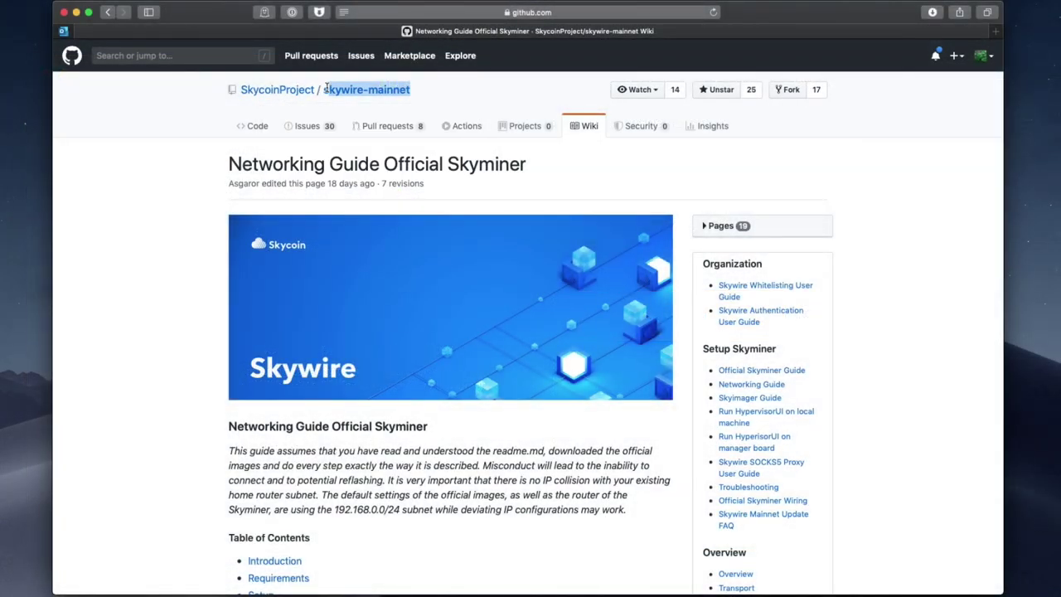
click(461, 104)
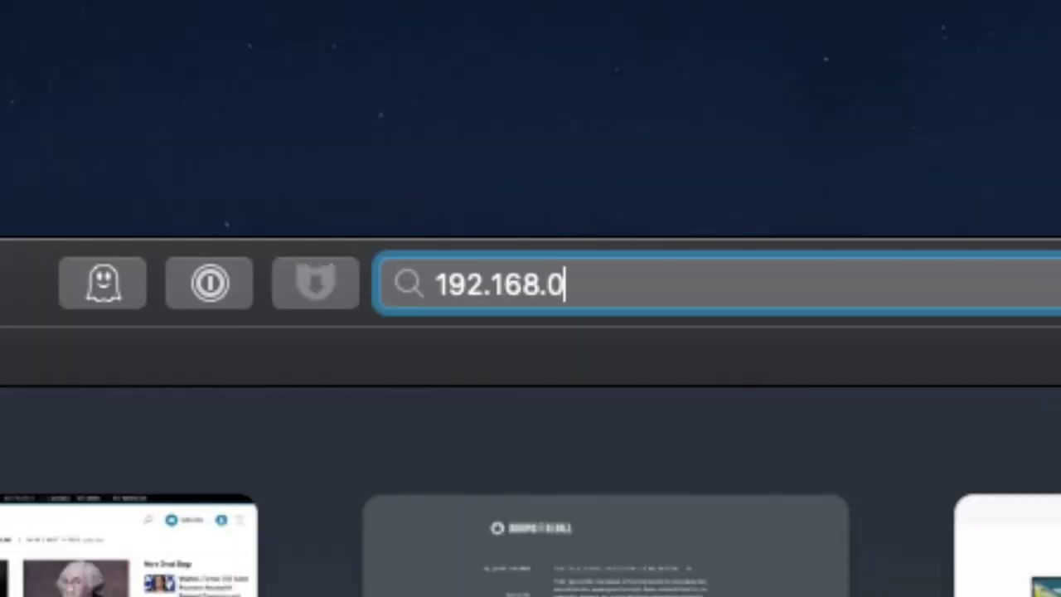
Step: Load the router admin page at 192.168.0.1 and go to Service > Port Forwarding
key(Return)
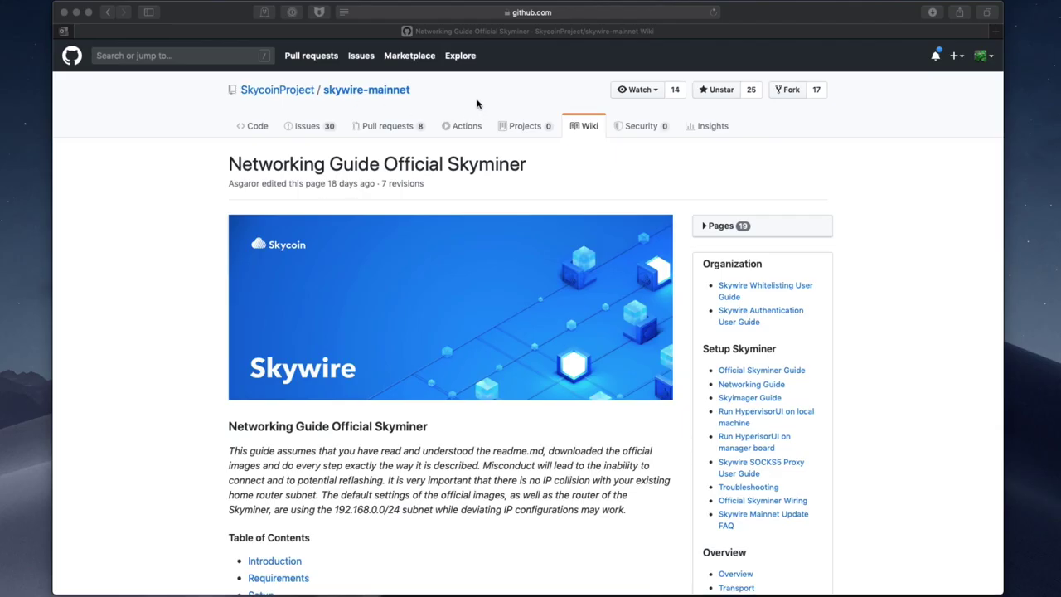
click(477, 104)
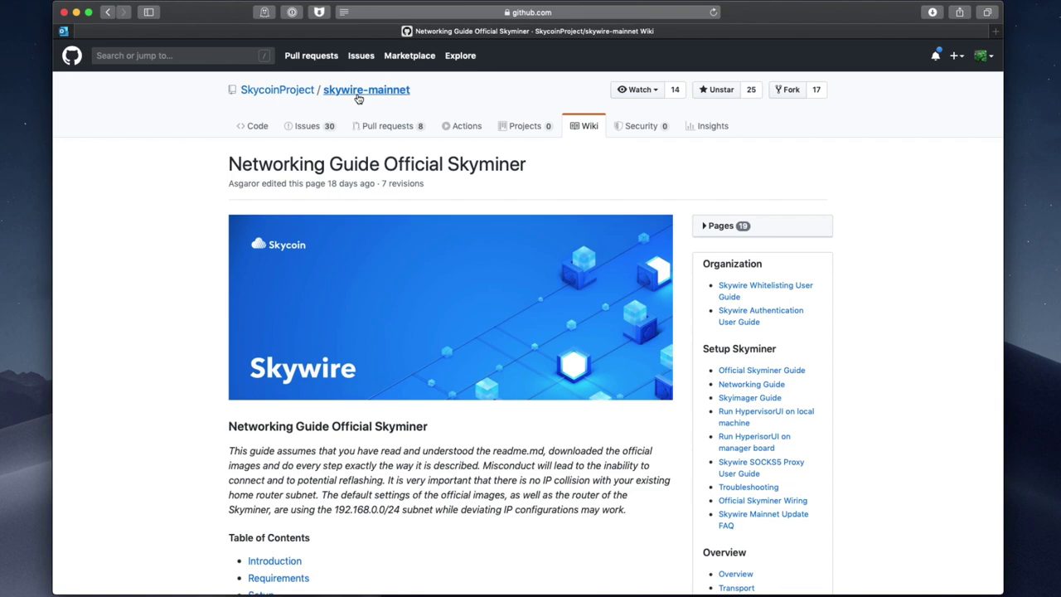
drag(426, 94, 323, 91)
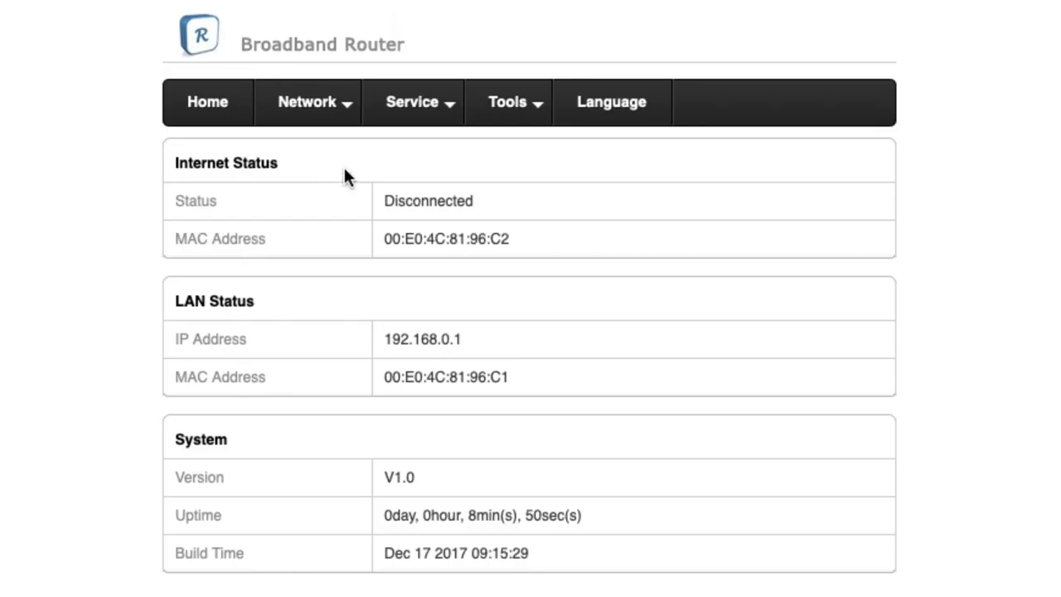
click(447, 107)
click(436, 156)
click(419, 101)
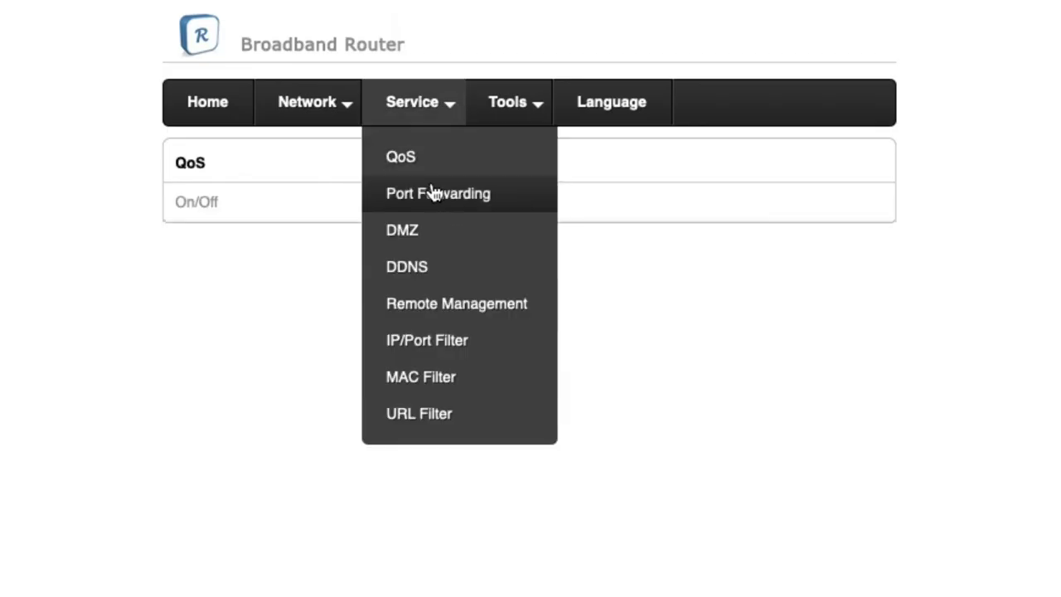
click(431, 191)
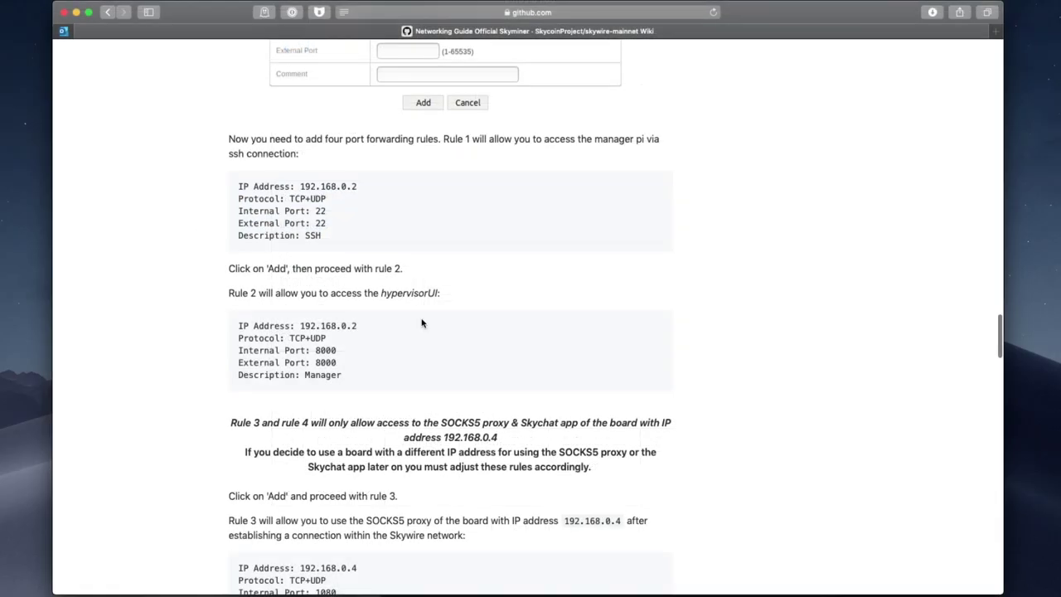
scroll(421, 324, down, 3)
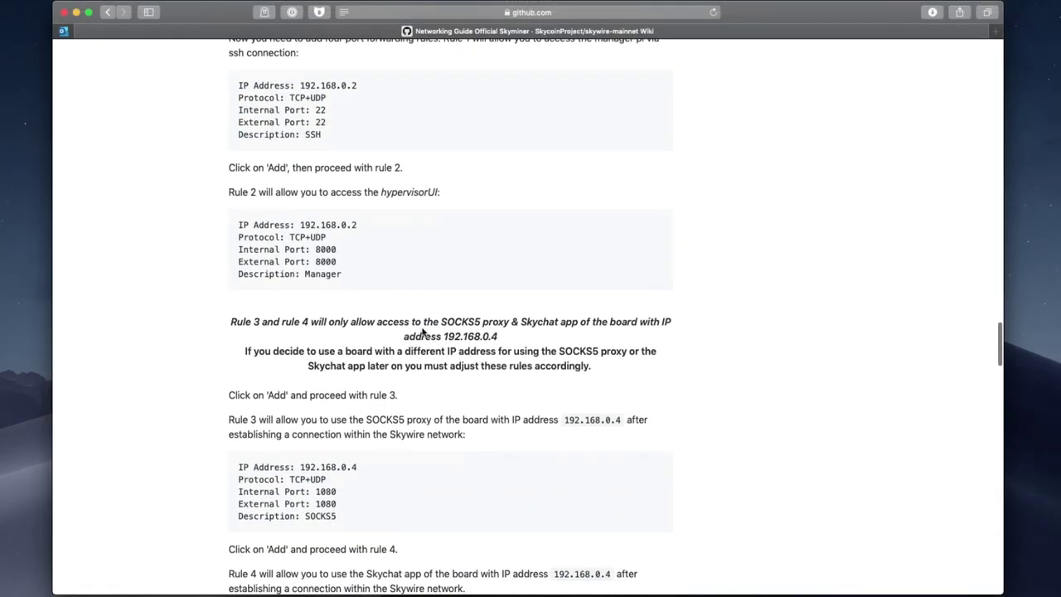
scroll(625, 451, down, 8)
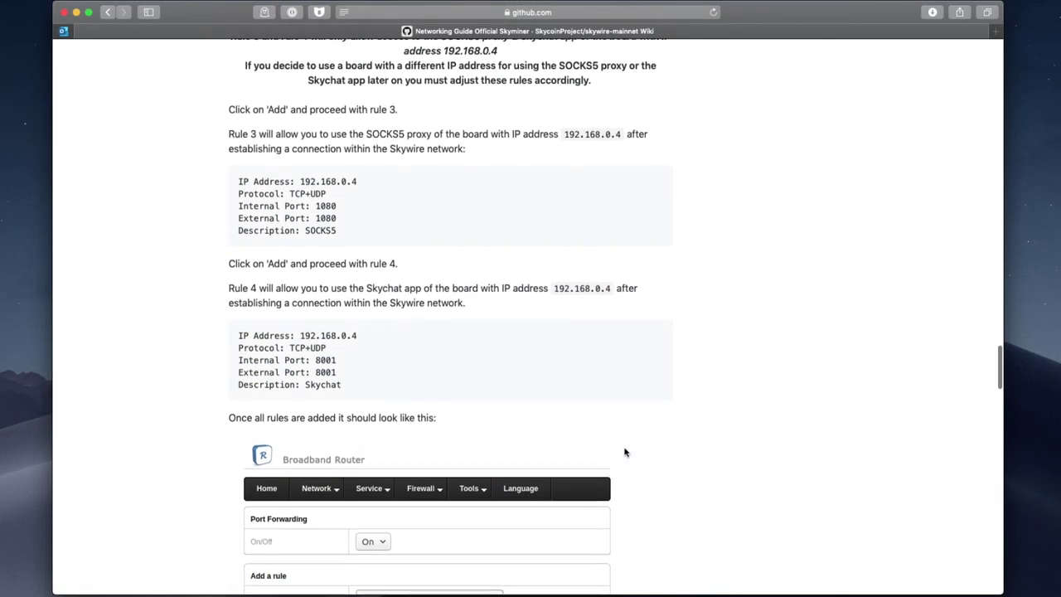
Step: Add a forwarding rule for 192.168.0.4, ports 1080/1080, commented SOCKS5
text(192.16)
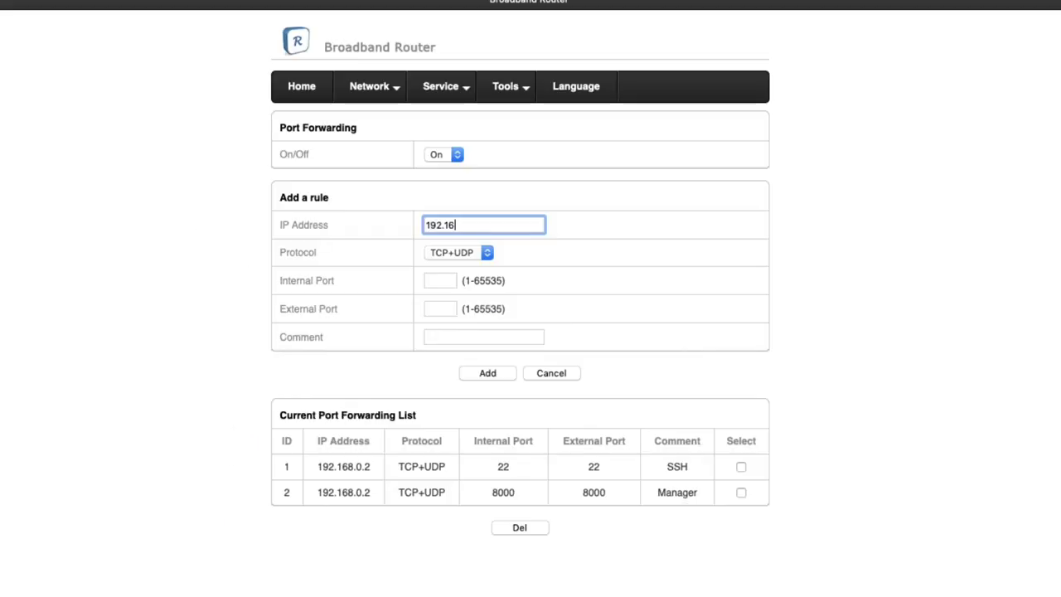
text(8.0.4)
click(443, 280)
text(1080)
key(Tab)
text(1080)
key(Tab)
text(SOCKS)
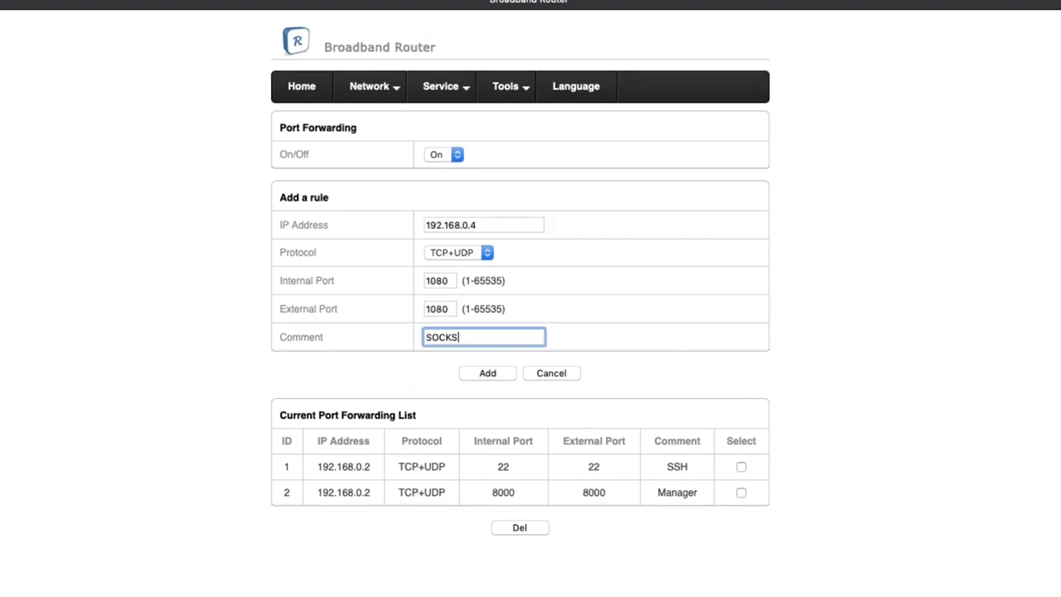
click(487, 372)
Step: Add a second rule for 192.168.0.4 on port 8001, commented Skychat
text(192.168.0.4)
key(Tab)
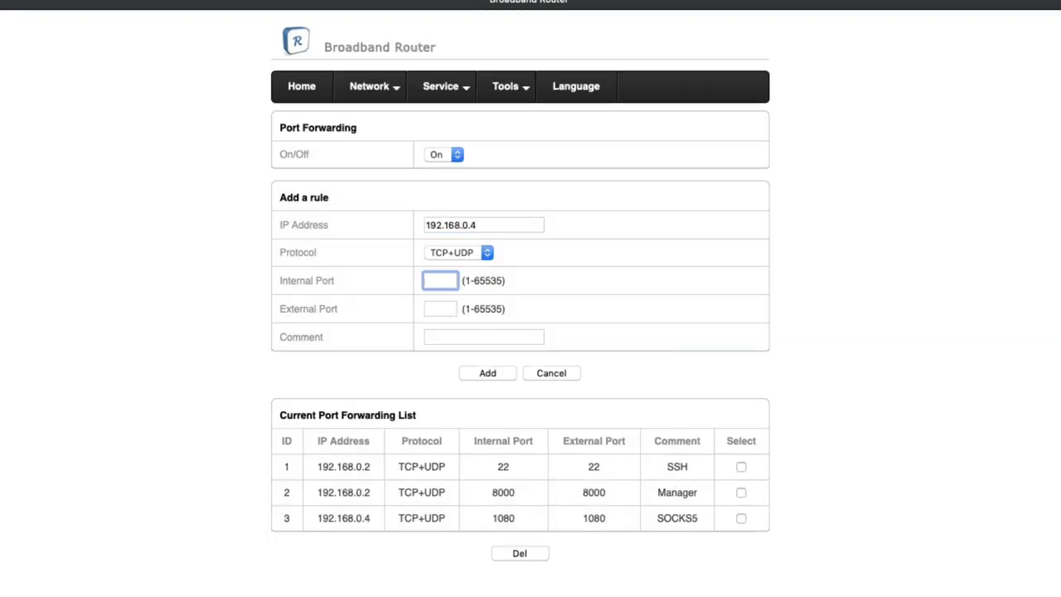
text(8001)
key(Tab)
text(8001)
key(Tab)
text(Skychat)
click(487, 373)
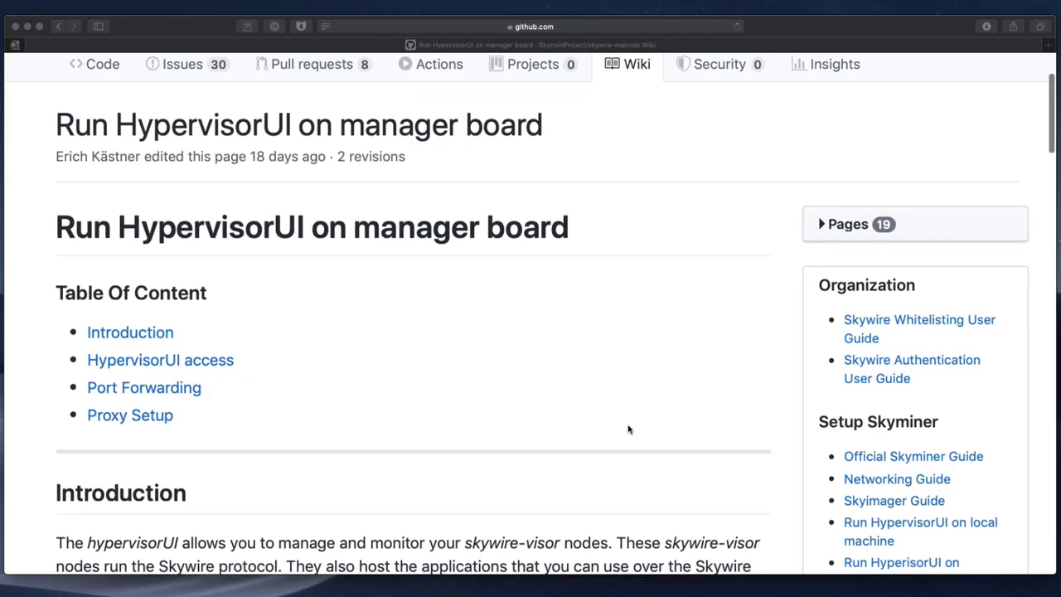
scroll(628, 426, down, 5)
scroll(628, 426, down, 5)
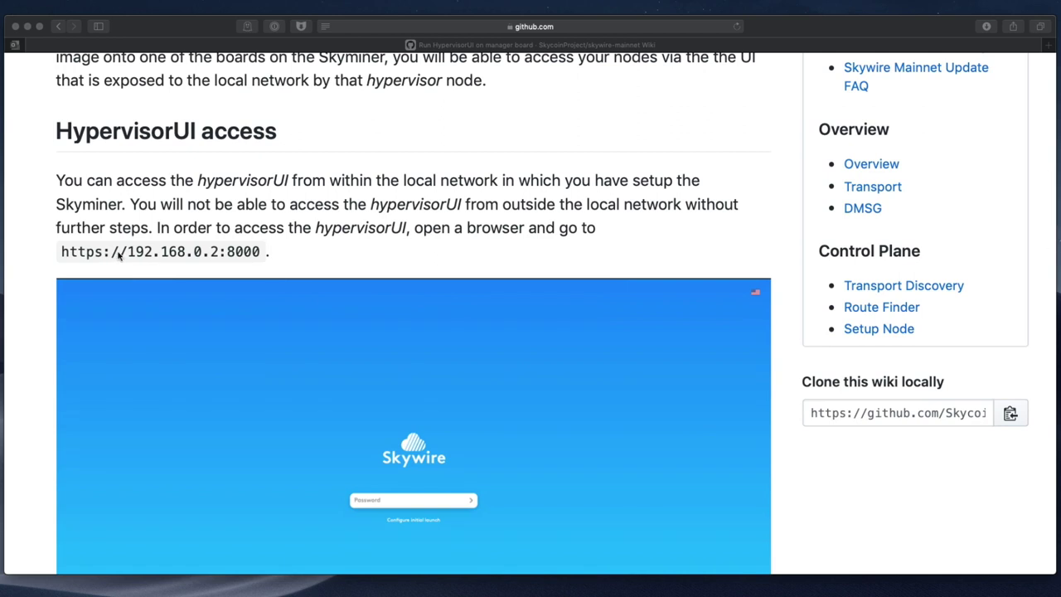
click(130, 252)
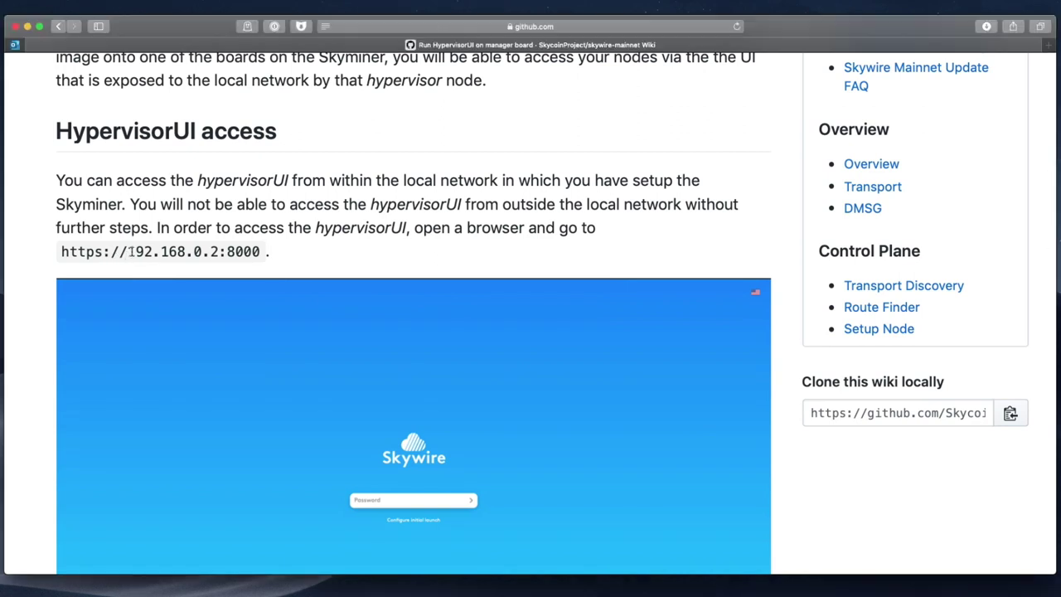
drag(130, 252, 213, 252)
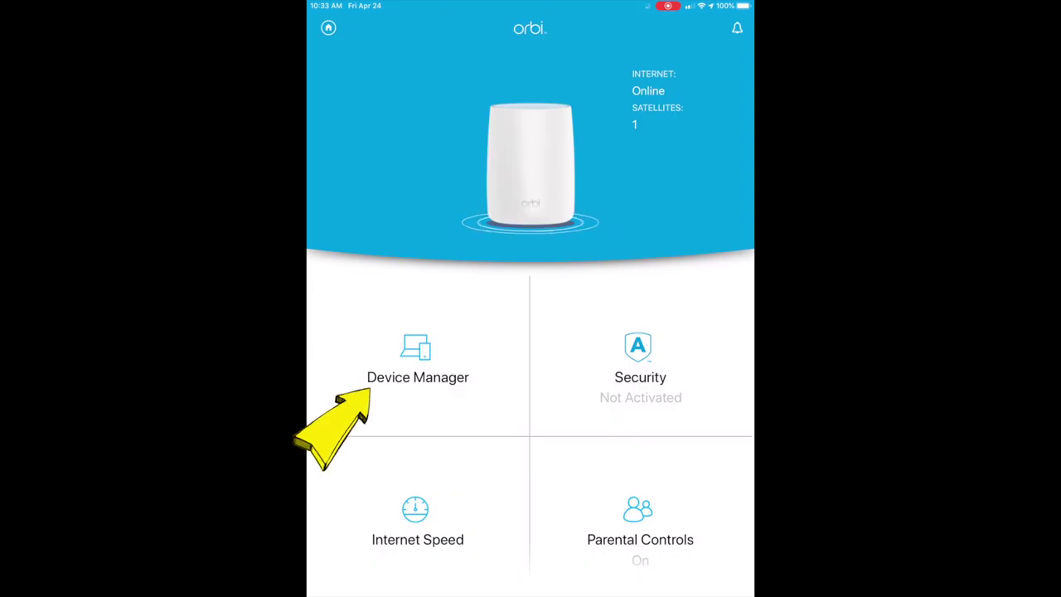
click(418, 364)
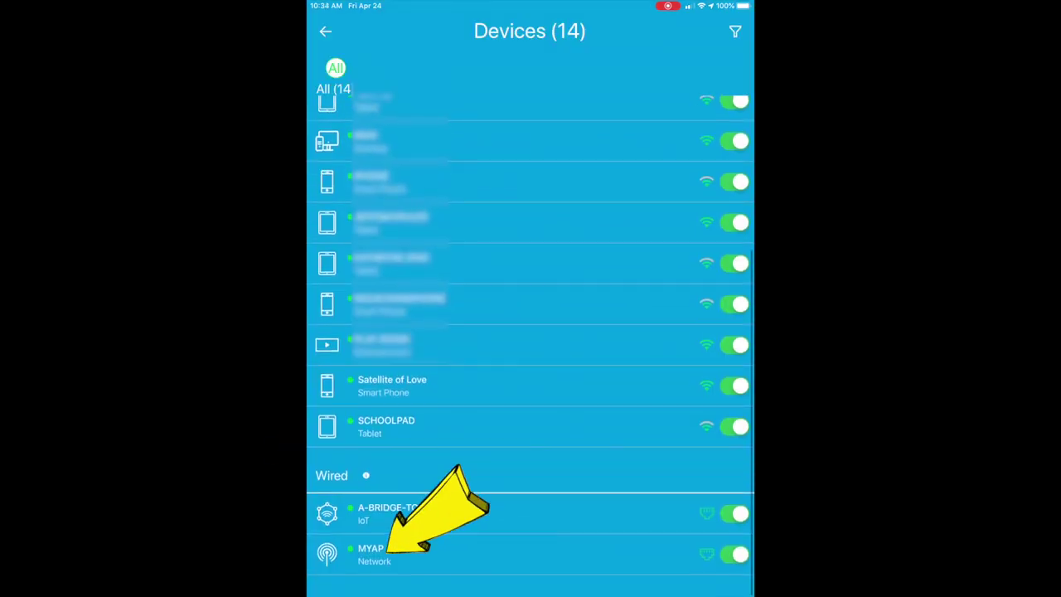
click(373, 552)
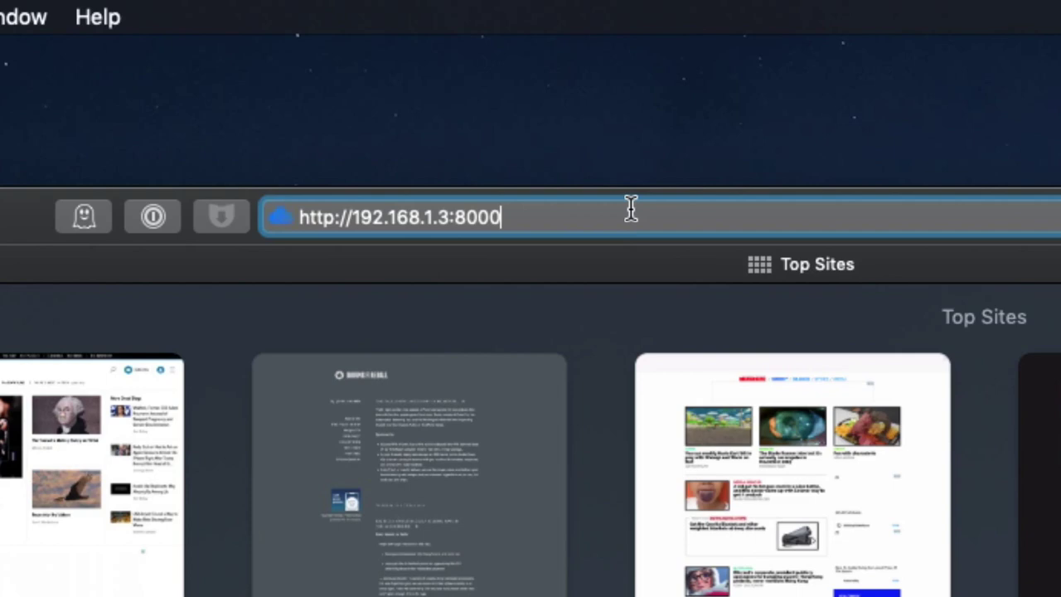
Step: Set the initial hypervisor password in Skywire Manager and log in with it
key(Return)
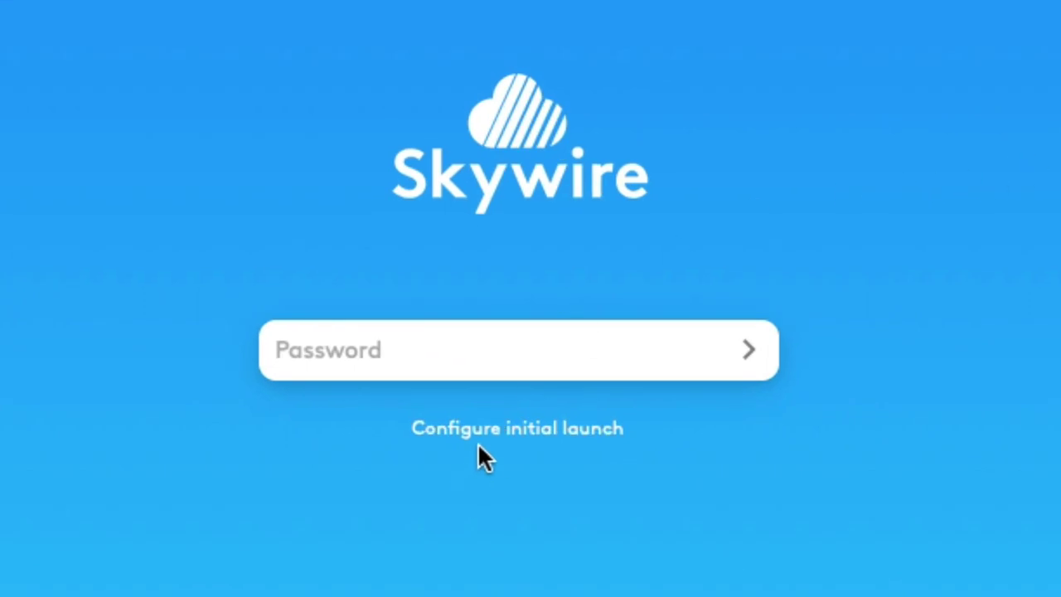
click(502, 434)
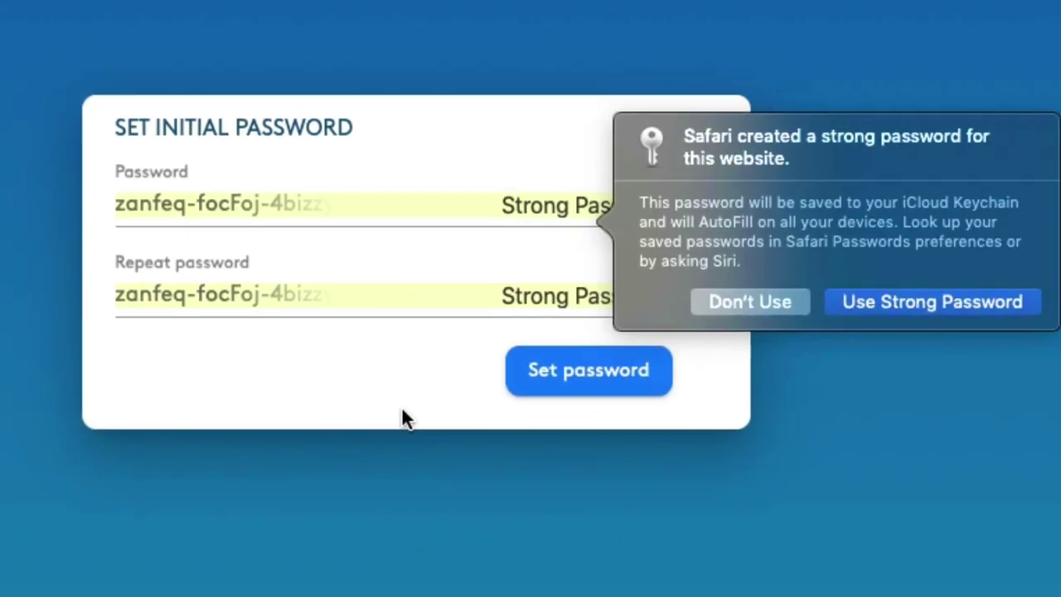
click(935, 312)
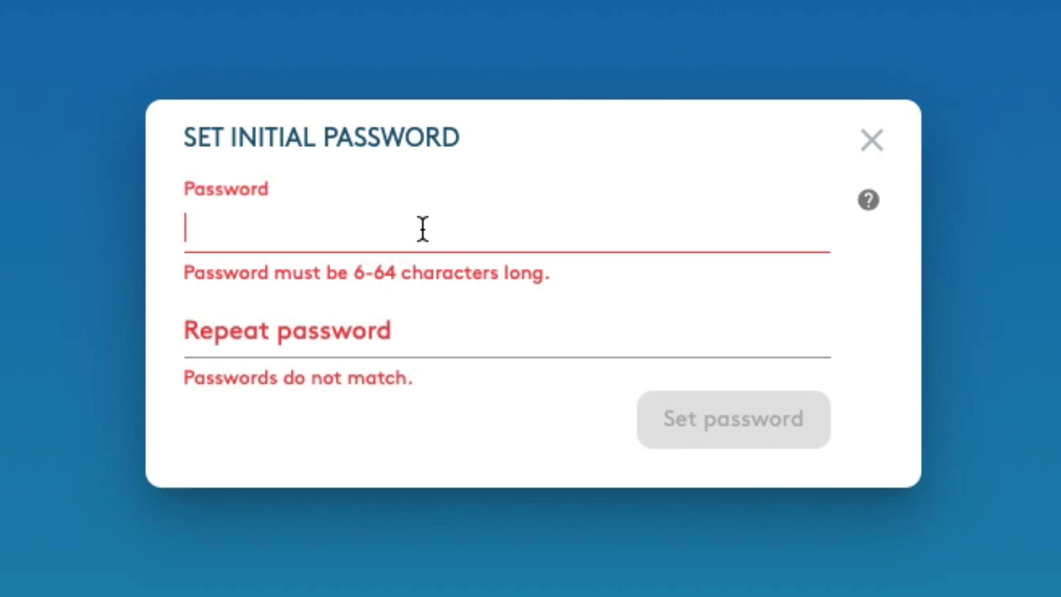
key(super+v)
click(423, 339)
key(super+v)
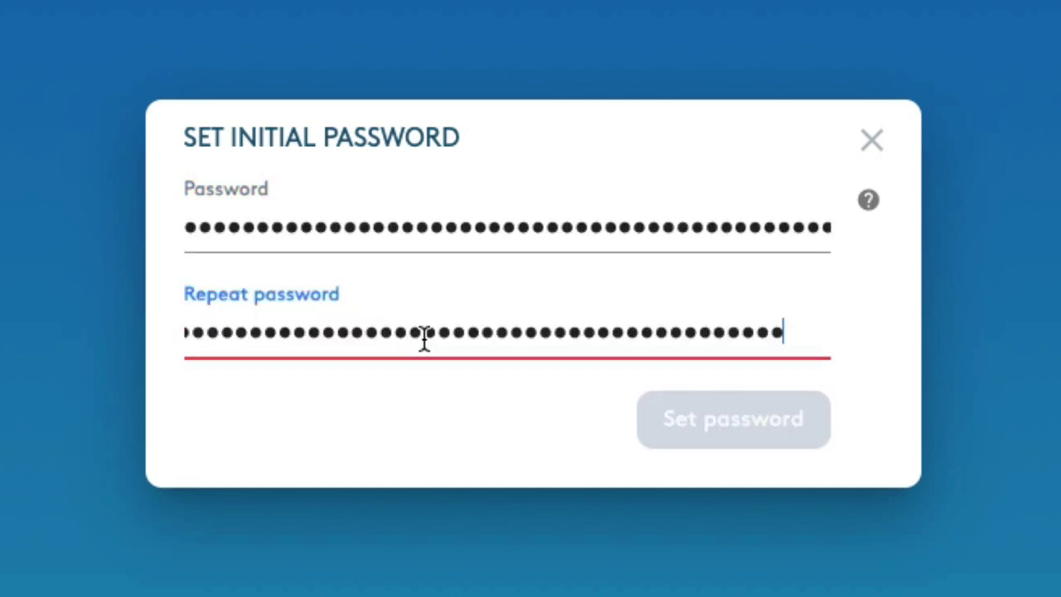
click(743, 420)
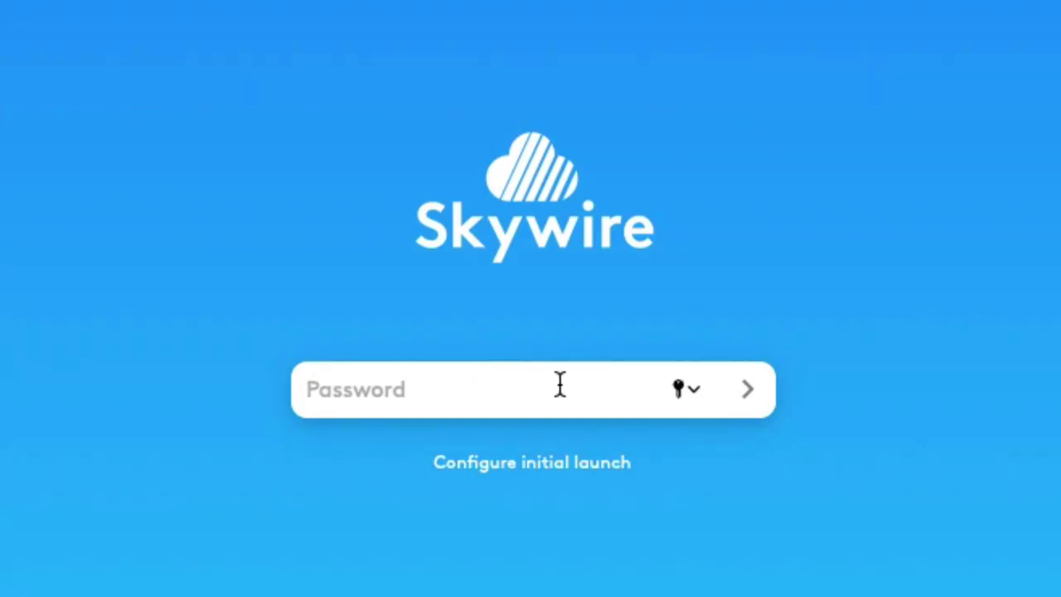
key(super+v)
key(Return)
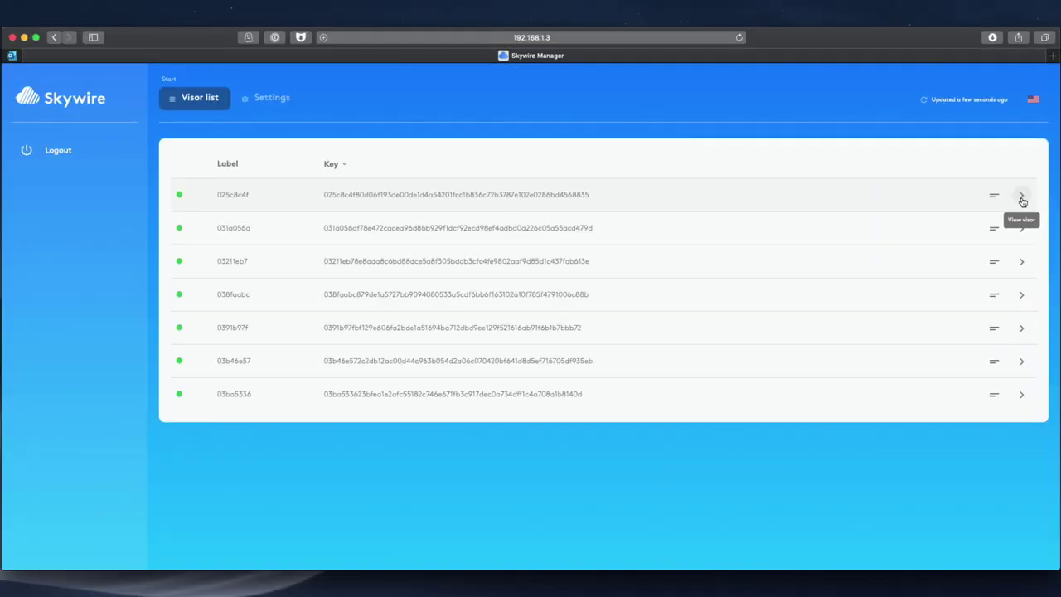
Step: Copy visor 025c8c4f's public key from its details and begin entering the whitelist site address
click(1021, 199)
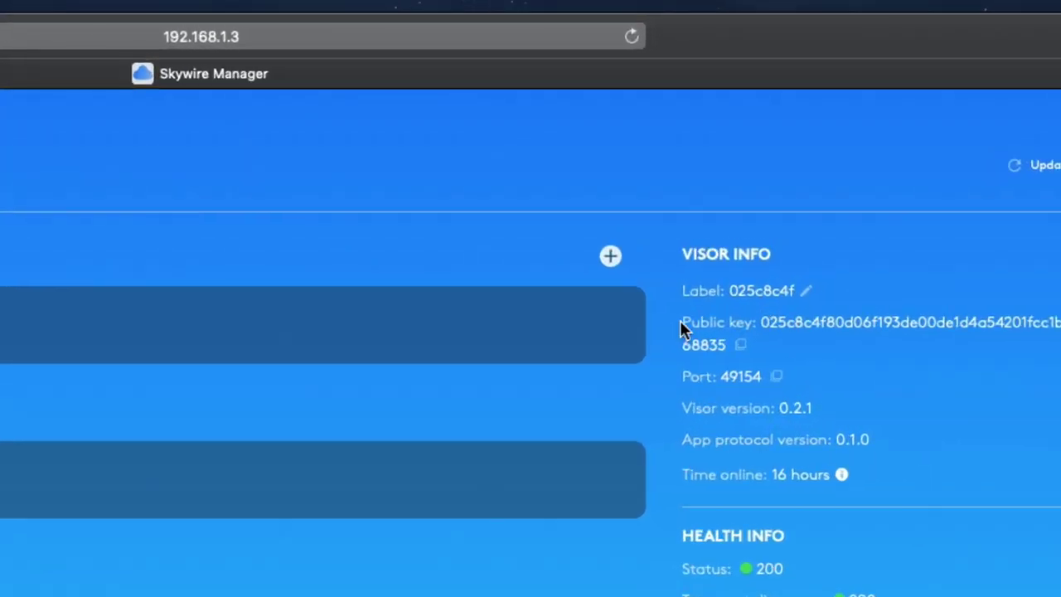
mouse_move(681, 322)
mouse_down()
mouse_move(751, 320)
mouse_move(680, 317)
mouse_up()
click(741, 346)
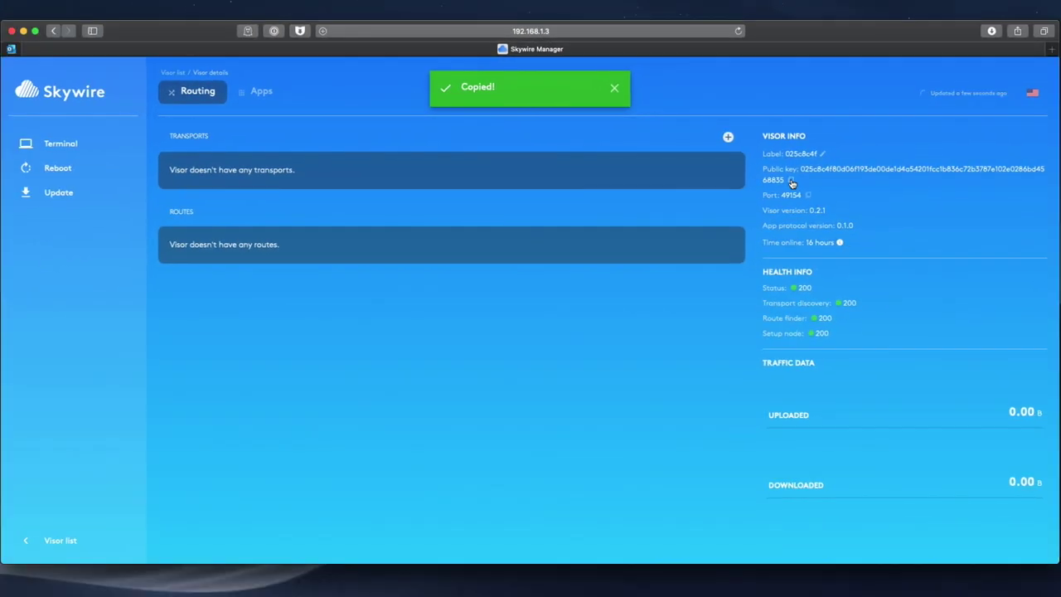
text(white)
text(list)
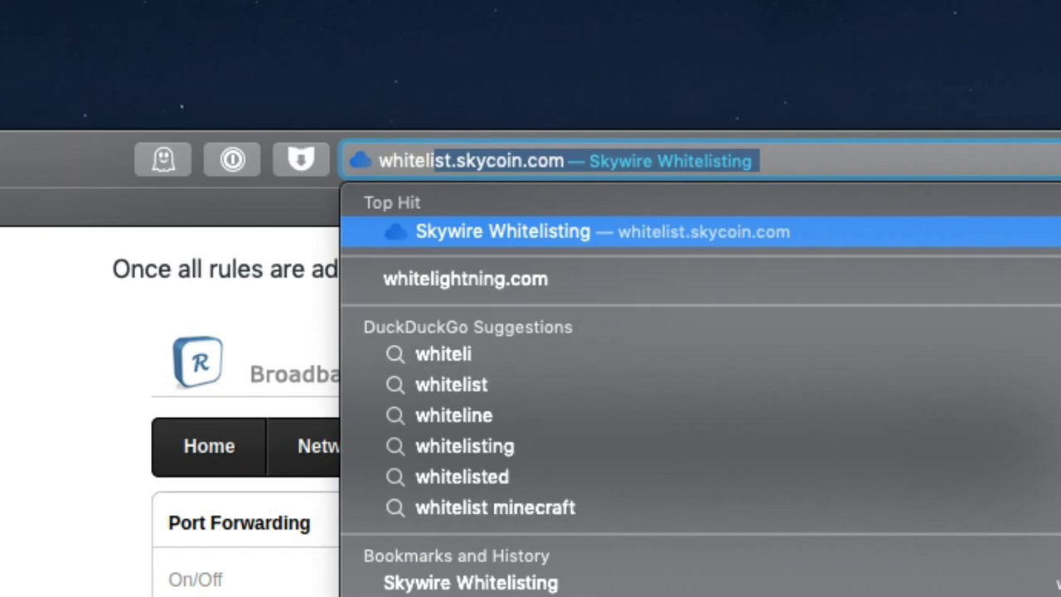
Step: Log in to Skycoin Whitelisting and open miner #1922 for editing
key(Return)
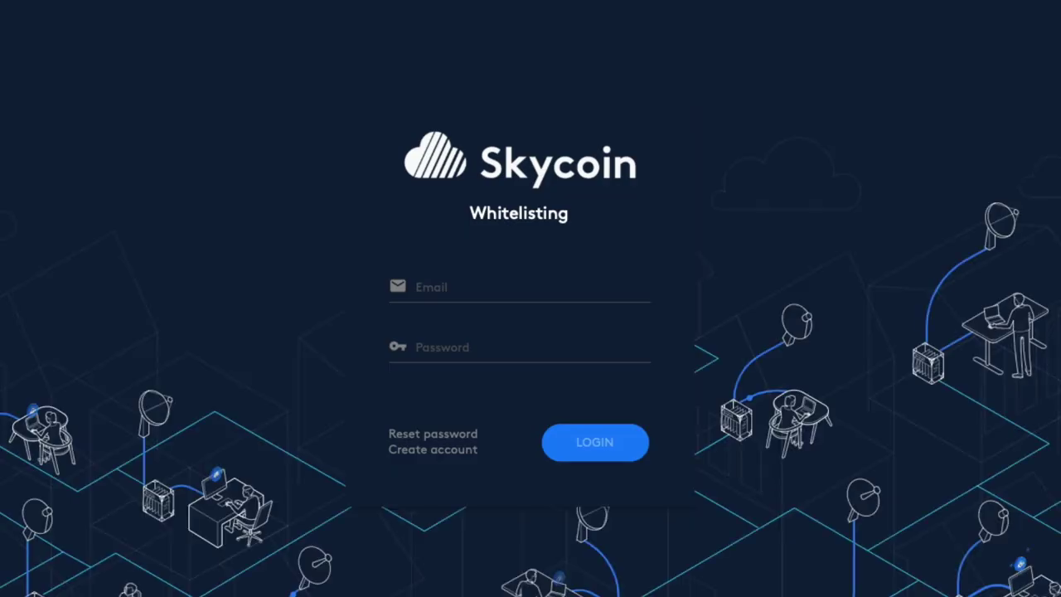
key(Return)
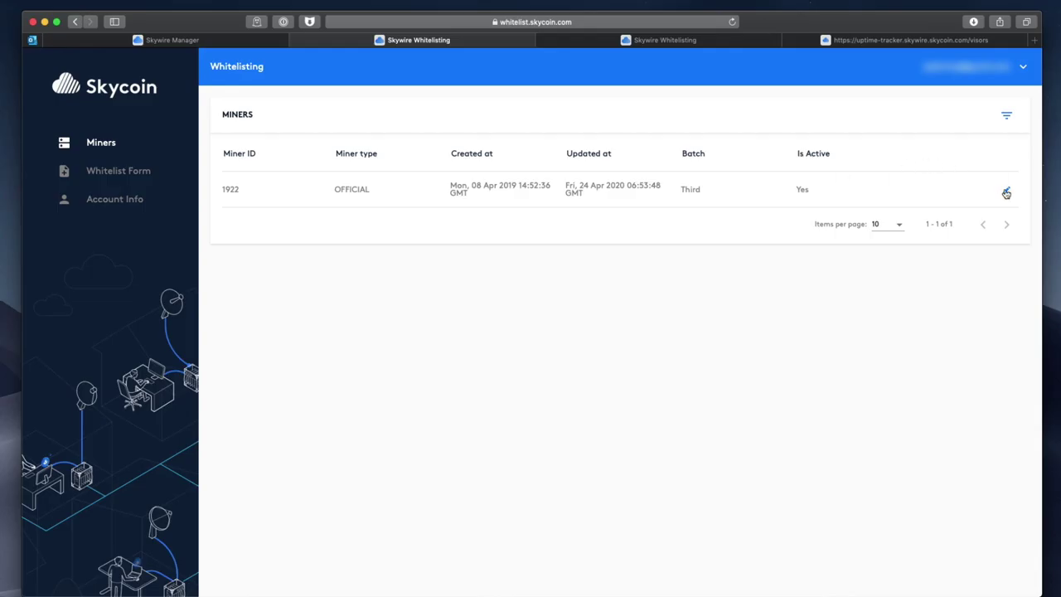
click(1005, 192)
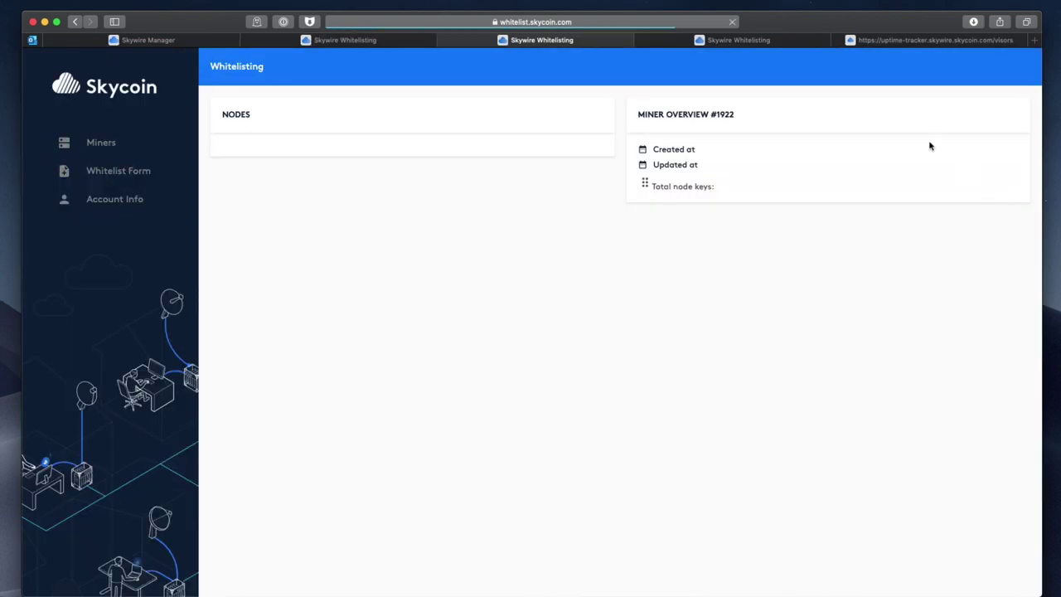
Step: Replace Node Key 1 of miner #1922 with visor 025c8c4f's public key
key(super+1)
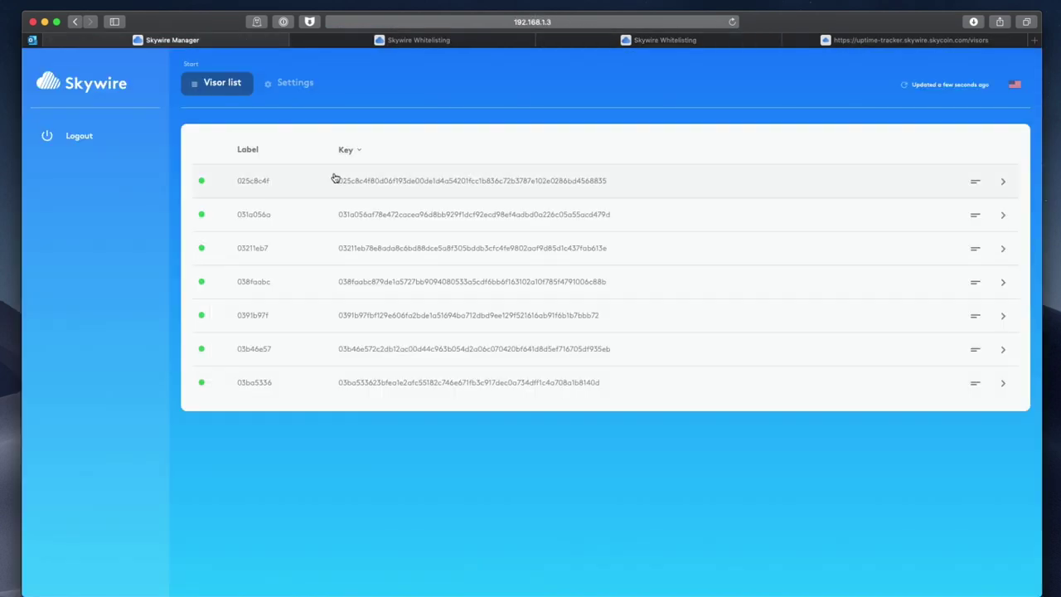
click(1003, 183)
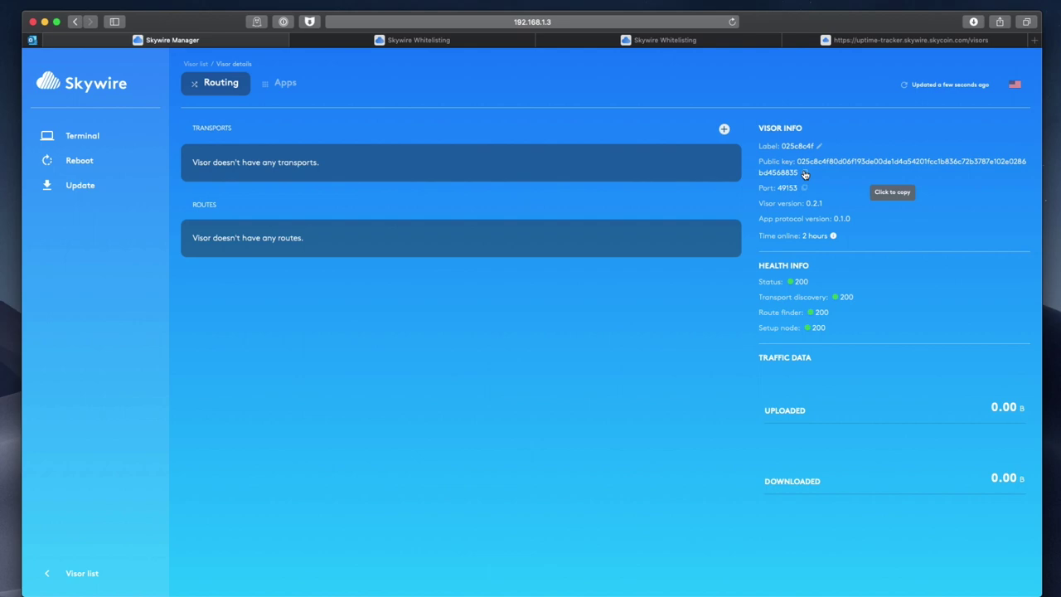
click(806, 174)
click(605, 41)
drag(537, 153, 107, 144)
key(super+v)
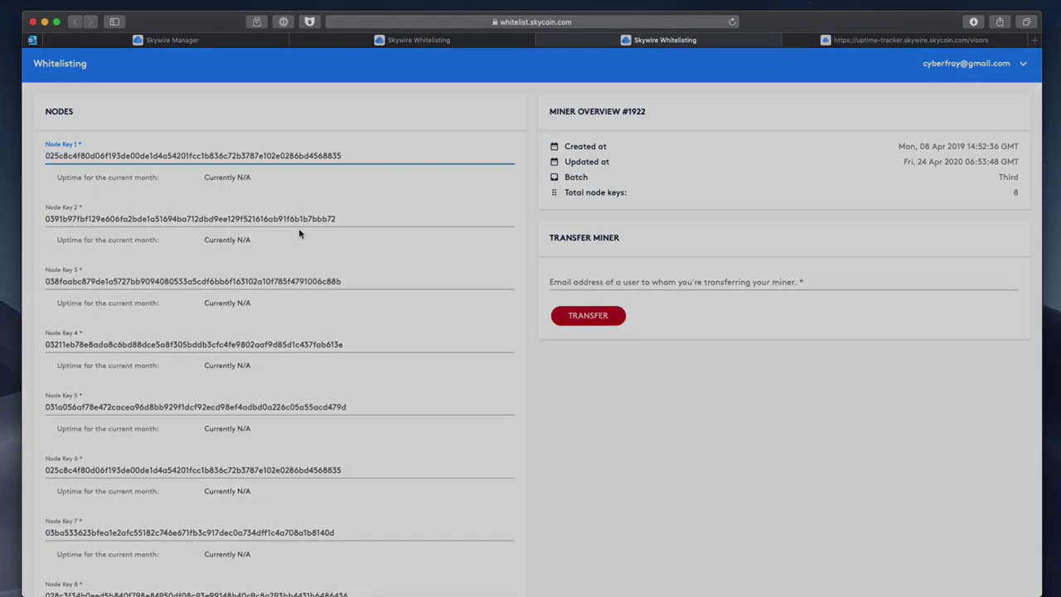